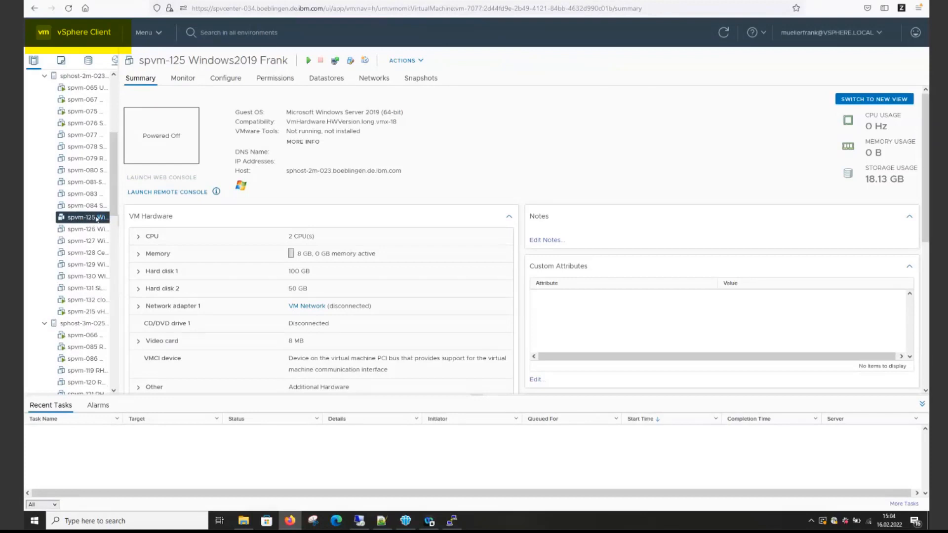
- View the summary of the template-spvm-125-clone template and return to the hosts inventory
{"action": "scroll", "coordinate": [94, 296], "scroll_direction": "down", "scroll_amount": 10}
{"action": "left_click", "coordinate": [90, 388]}
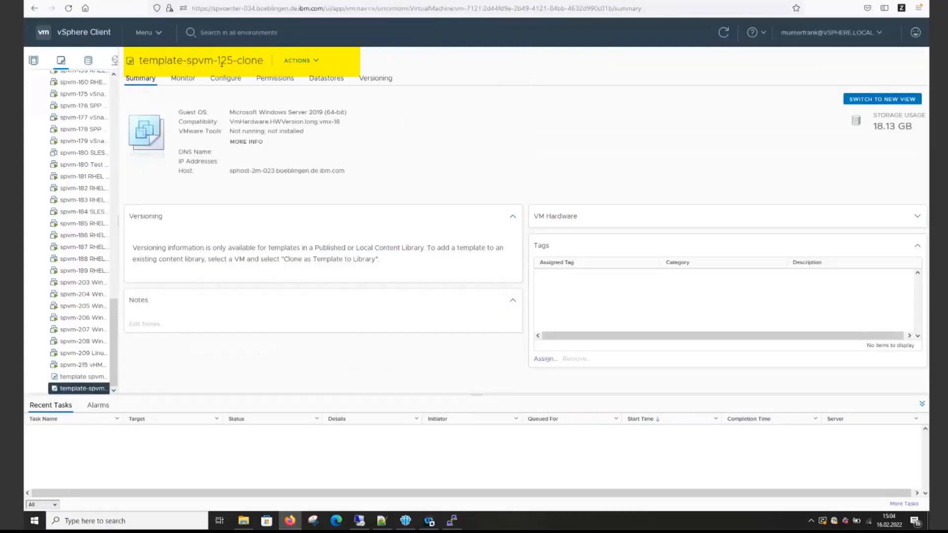
{"action": "left_click", "coordinate": [33, 61]}
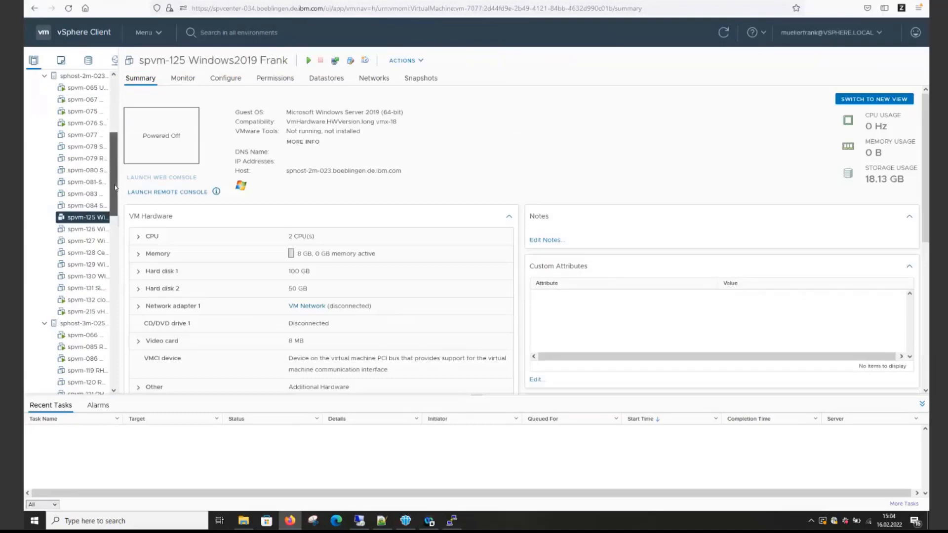
- Start a new virtual machine on host sphost-2m-023.boeblingen.de.ibm.com with Deploy from template as the creation type
{"action": "right_click", "coordinate": [83, 80]}
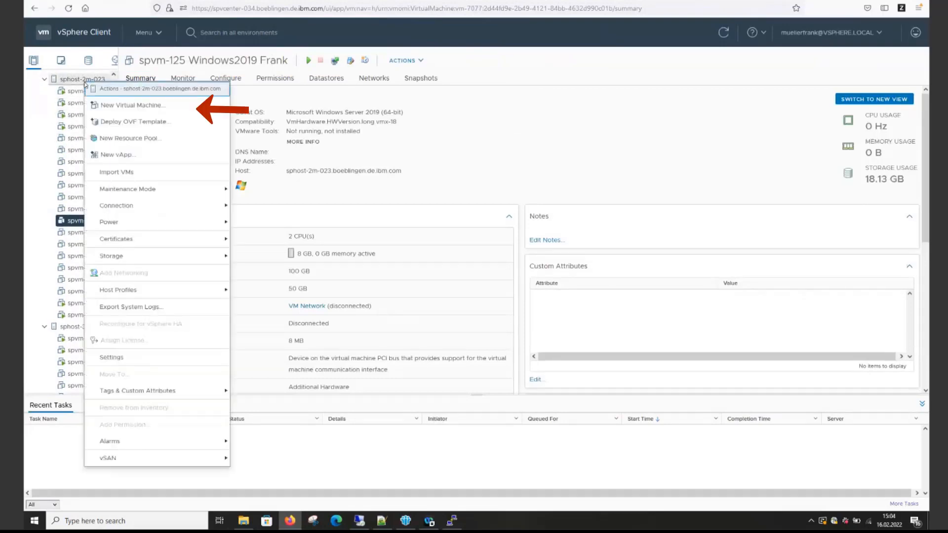
{"action": "left_click", "coordinate": [132, 106]}
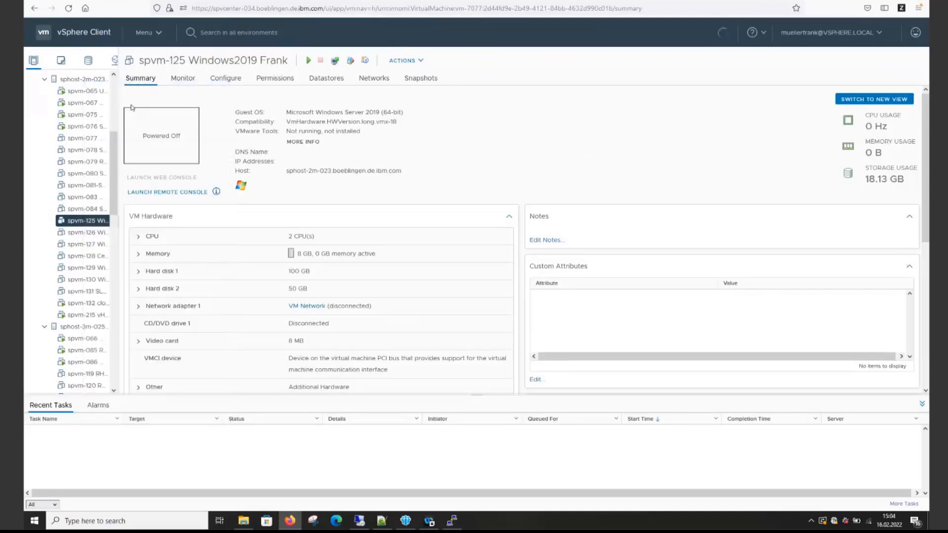
{"action": "left_click", "coordinate": [365, 165]}
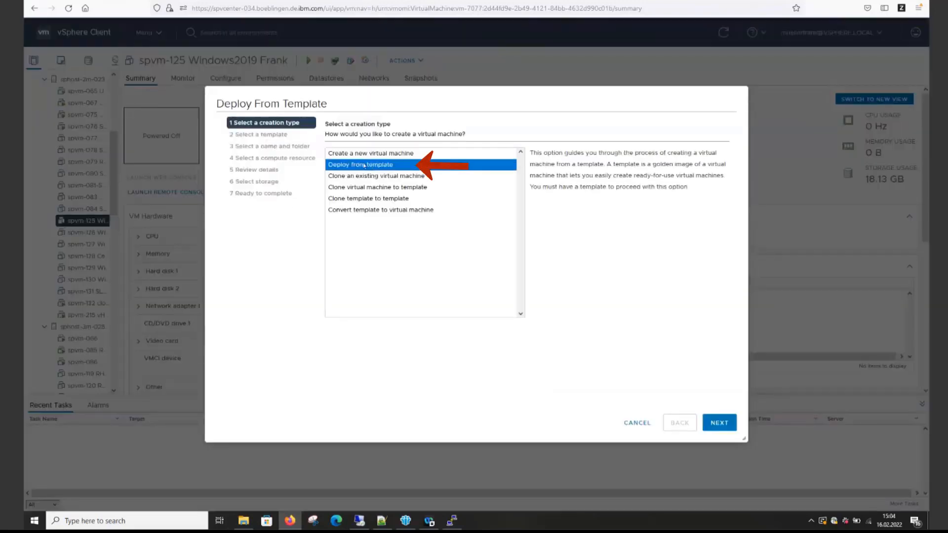
{"action": "left_click", "coordinate": [718, 424]}
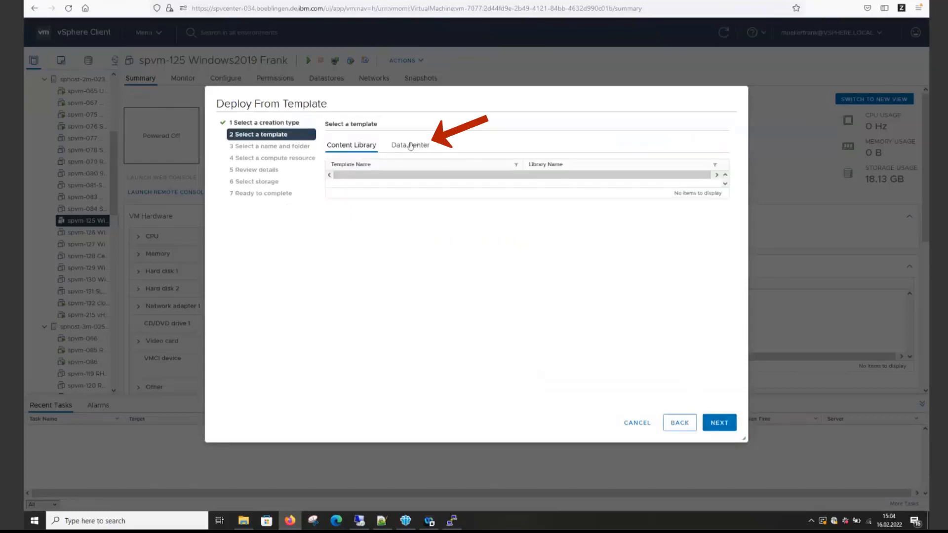
- Choose template-spvm-125-clone from the Spectrum Protect Datacenter as the source template
{"action": "left_click", "coordinate": [415, 148]}
{"action": "left_click", "coordinate": [339, 179]}
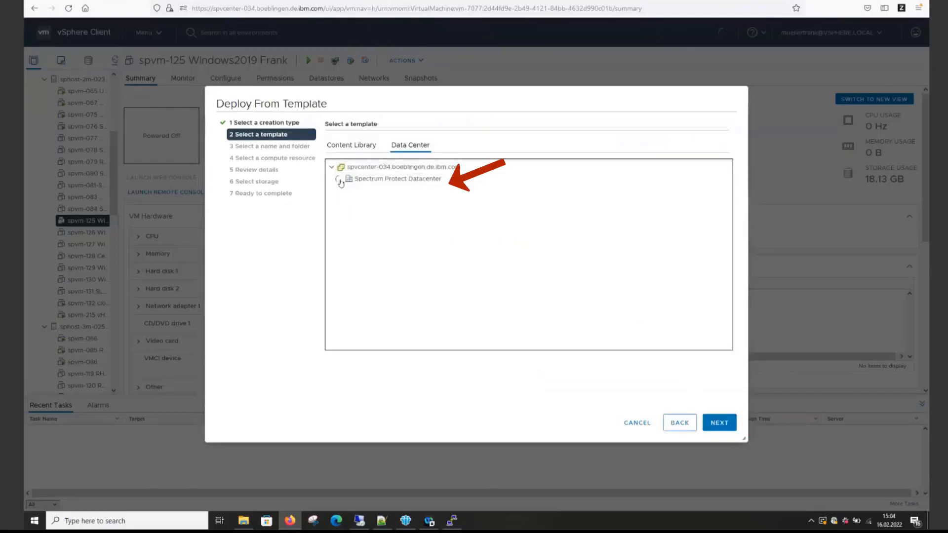
{"action": "left_click", "coordinate": [398, 203]}
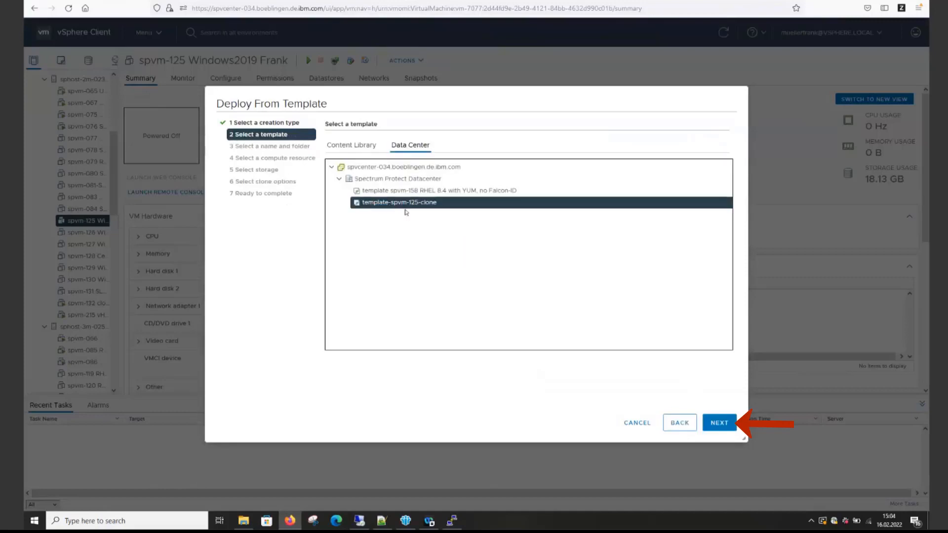
{"action": "left_click", "coordinate": [718, 424]}
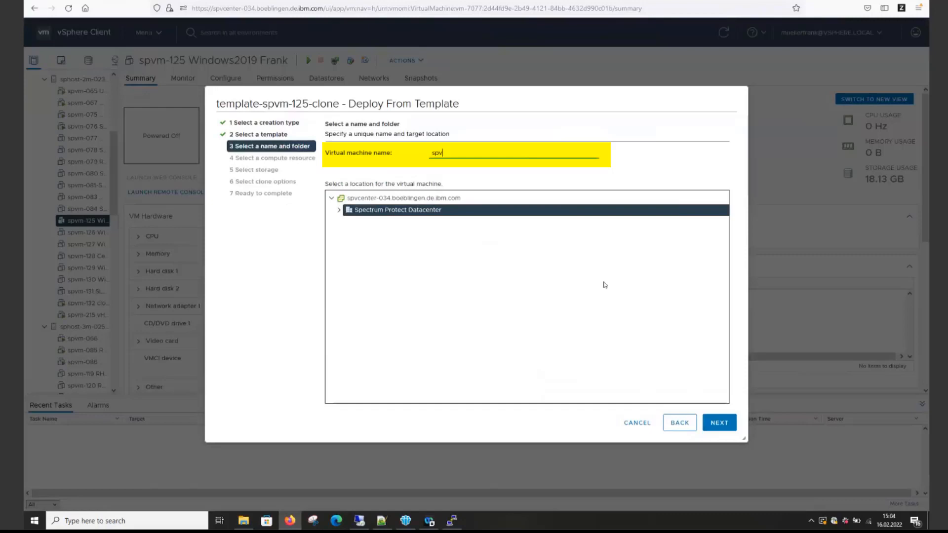
- Name the virtual machine "spvm-133 clone test2" and accept sphost-2m-023.boeblingen.de.ibm.com as its compute resource
{"action": "type", "text": "spvm-133 clone test2"}
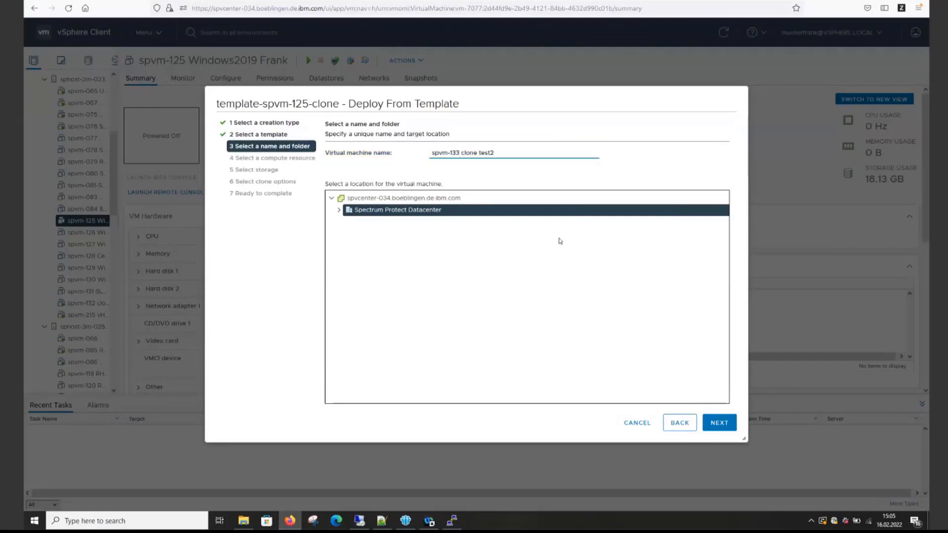
{"action": "left_click", "coordinate": [720, 424]}
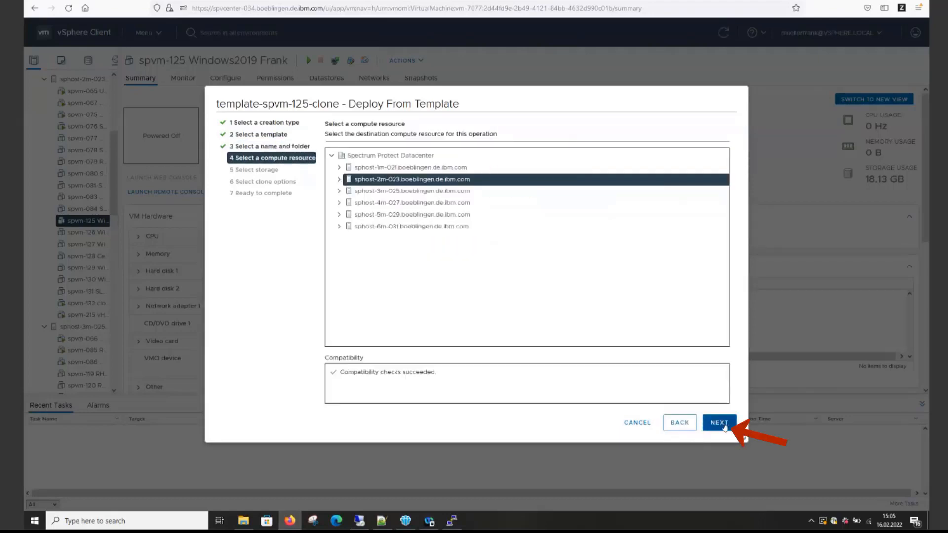
{"action": "left_click", "coordinate": [720, 423]}
- Store the virtual machine on the ds_test datastore with power-on after creation, and finish the deployment
{"action": "left_click", "coordinate": [464, 253]}
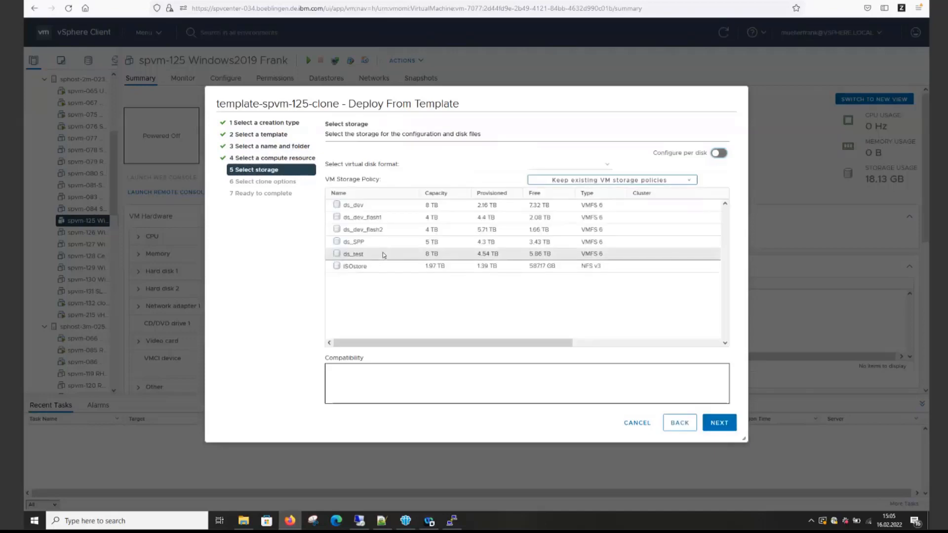
{"action": "left_click", "coordinate": [723, 427]}
{"action": "left_click", "coordinate": [343, 186]}
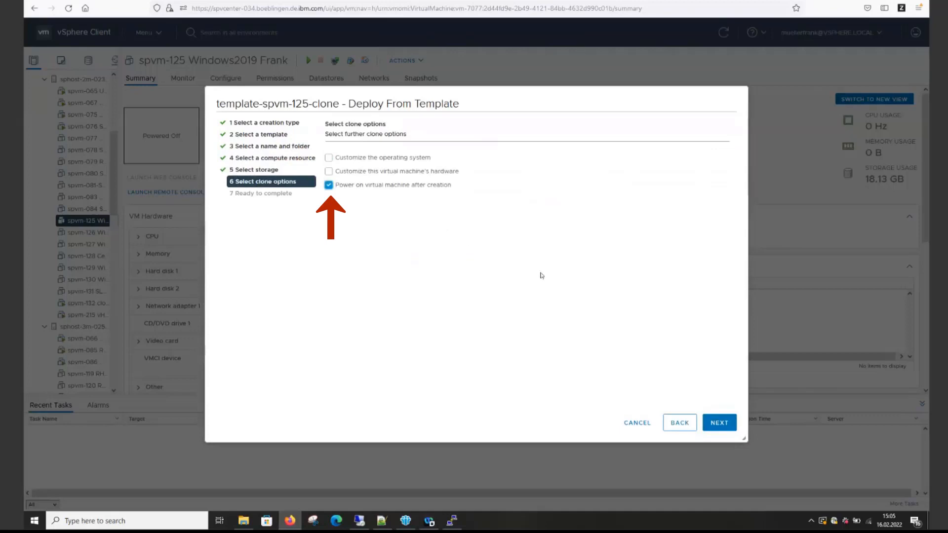
{"action": "left_click", "coordinate": [711, 422]}
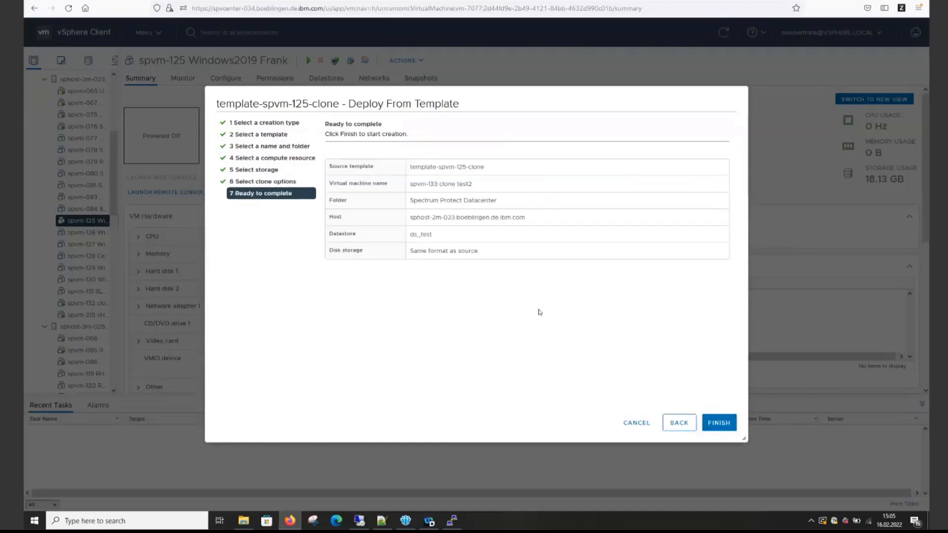
{"action": "left_click", "coordinate": [721, 423]}
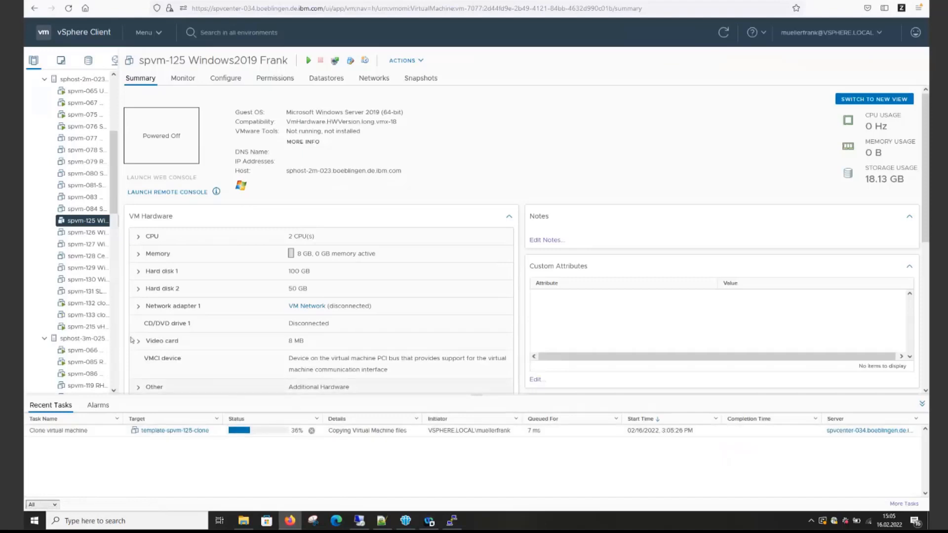
- Select the spvm-133 clone test2 virtual machine and connect to 9.152.133.125 with Remote Desktop
{"action": "left_click", "coordinate": [75, 315]}
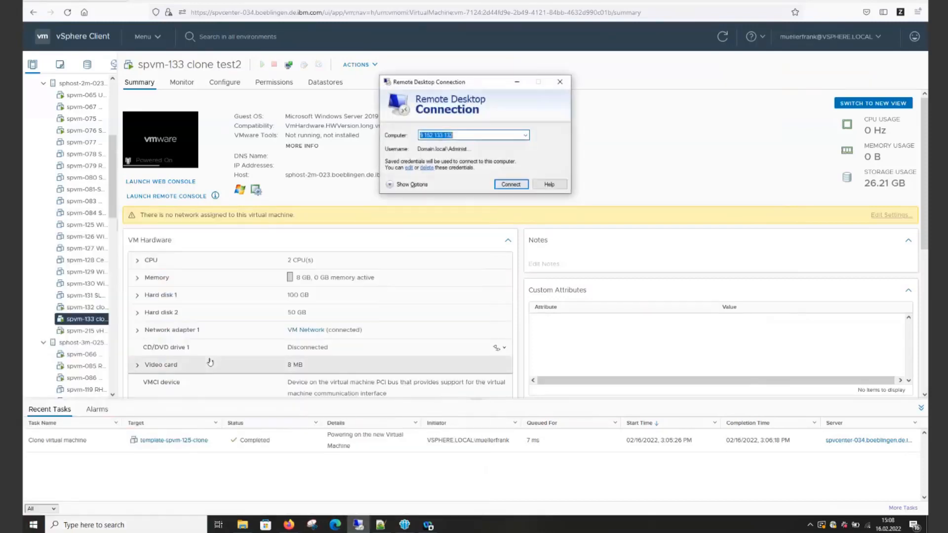
{"action": "left_click", "coordinate": [524, 135]}
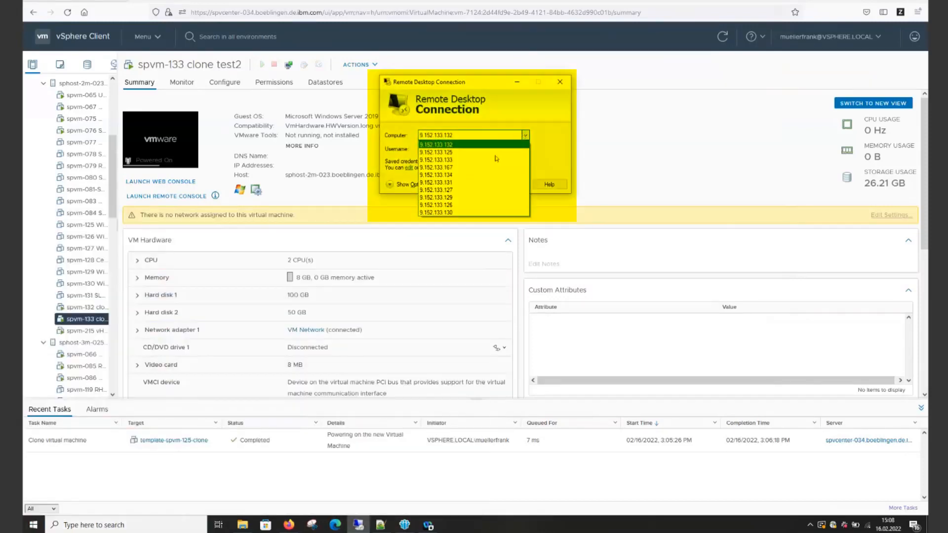
{"action": "left_click", "coordinate": [479, 148]}
{"action": "left_click", "coordinate": [509, 184]}
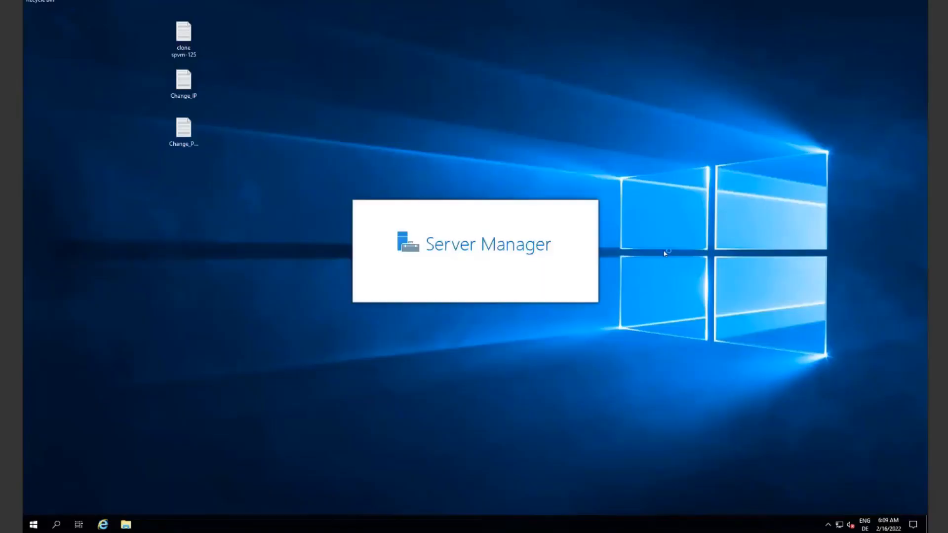
- Open the properties of the Ethernet0 network adapter on the remote Windows server
{"action": "right_click", "coordinate": [839, 524]}
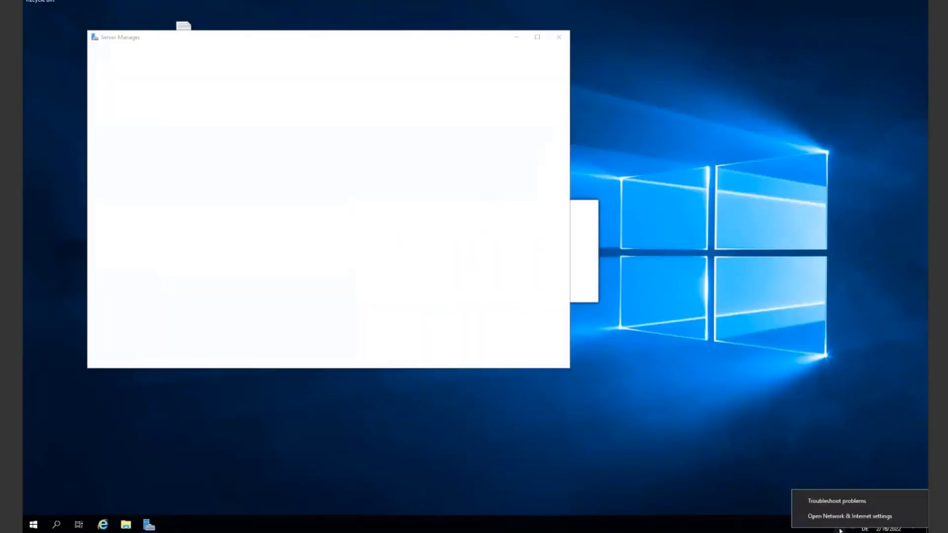
{"action": "left_click", "coordinate": [841, 516]}
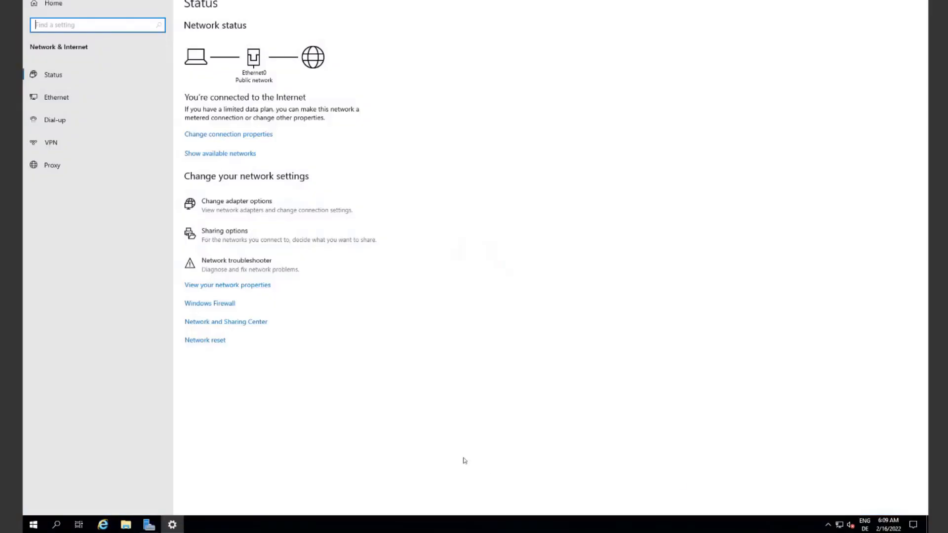
{"action": "left_click", "coordinate": [253, 210]}
{"action": "left_click", "coordinate": [276, 154]}
{"action": "right_click", "coordinate": [268, 157]}
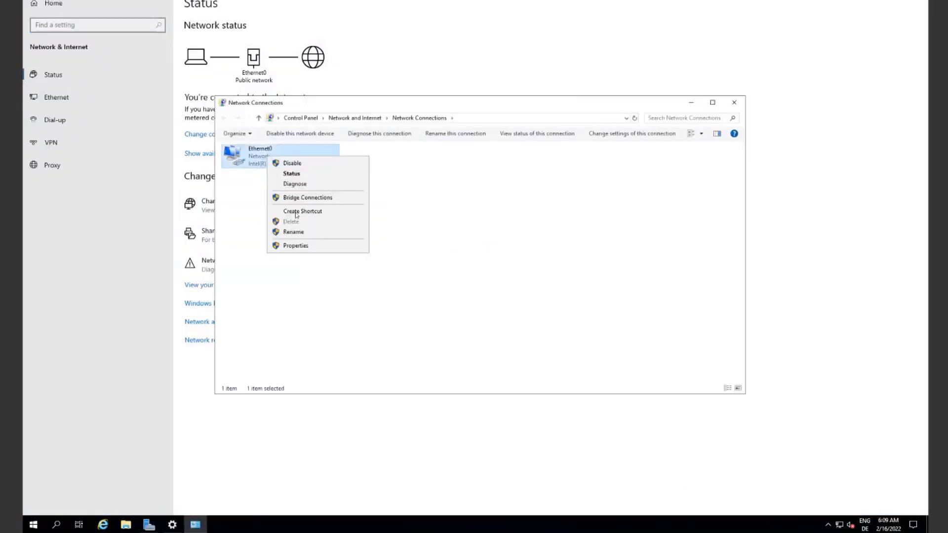
{"action": "left_click", "coordinate": [295, 247]}
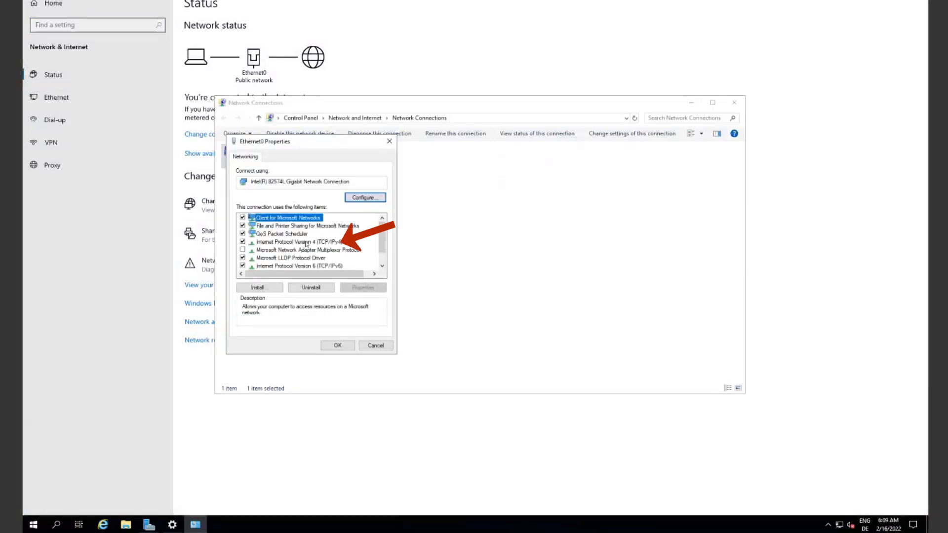
- Set the adapter's IPv4 address to 9.152.133.133 and confirm the change
{"action": "left_click", "coordinate": [306, 242]}
{"action": "left_click", "coordinate": [363, 287]}
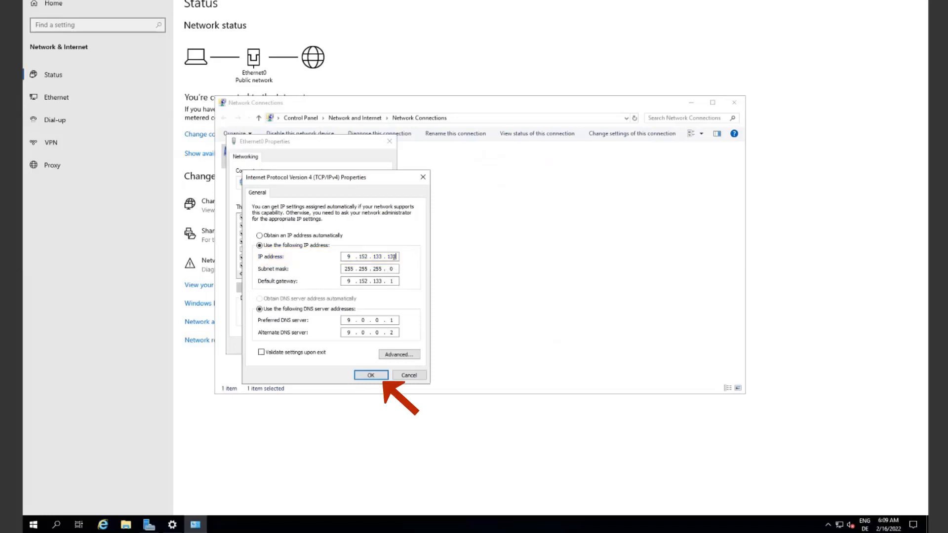
{"action": "left_click", "coordinate": [371, 375]}
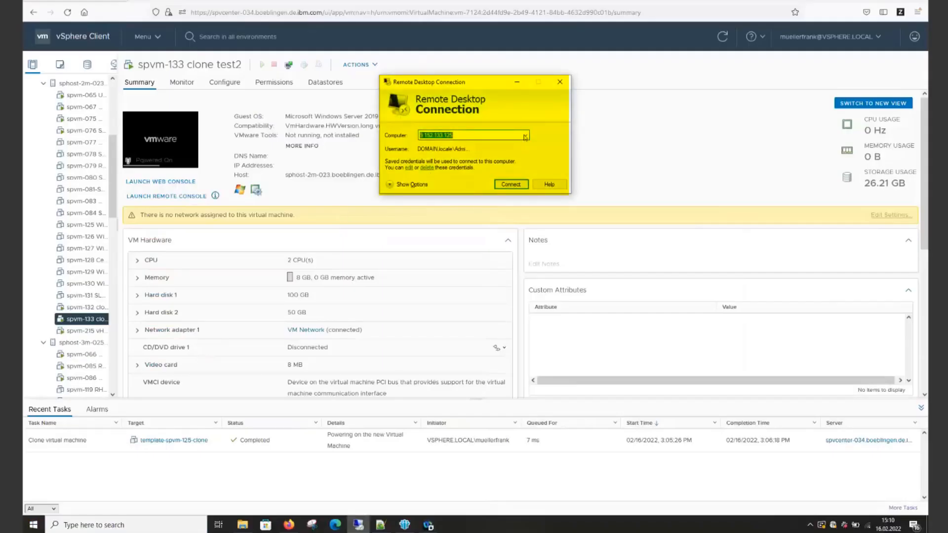
- Connect to the clone at its new address 9.152.133.133 with Remote Desktop
{"action": "left_click", "coordinate": [525, 135]}
{"action": "left_click", "coordinate": [464, 159]}
{"action": "left_click", "coordinate": [513, 185]}
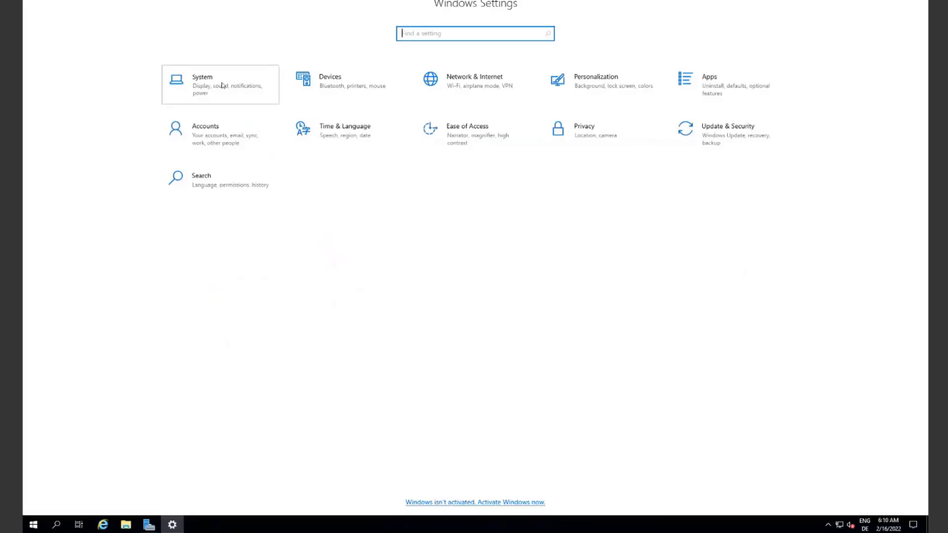
- Rename the remote PC to spvm133-clone2 in the system's About settings and restart it
{"action": "left_click", "coordinate": [222, 86]}
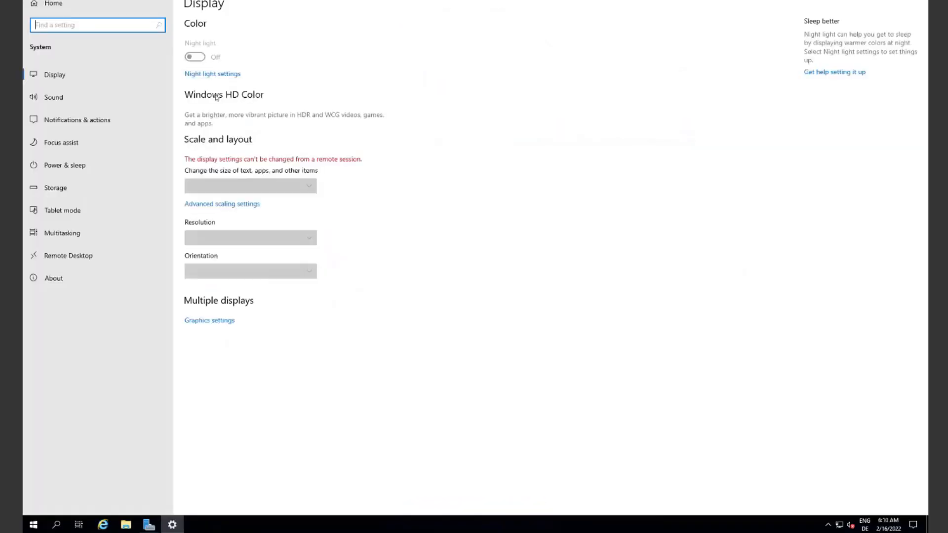
{"action": "left_click", "coordinate": [68, 280]}
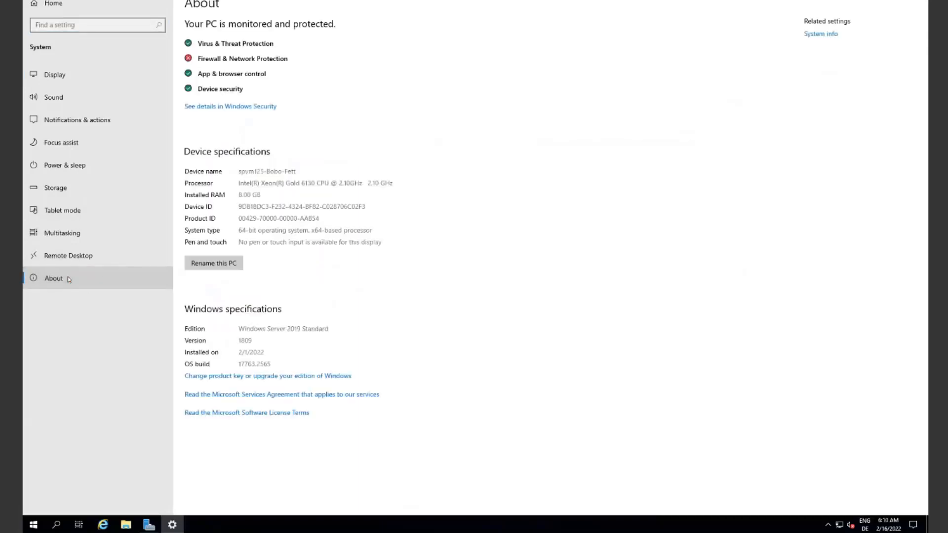
{"action": "left_click", "coordinate": [222, 267]}
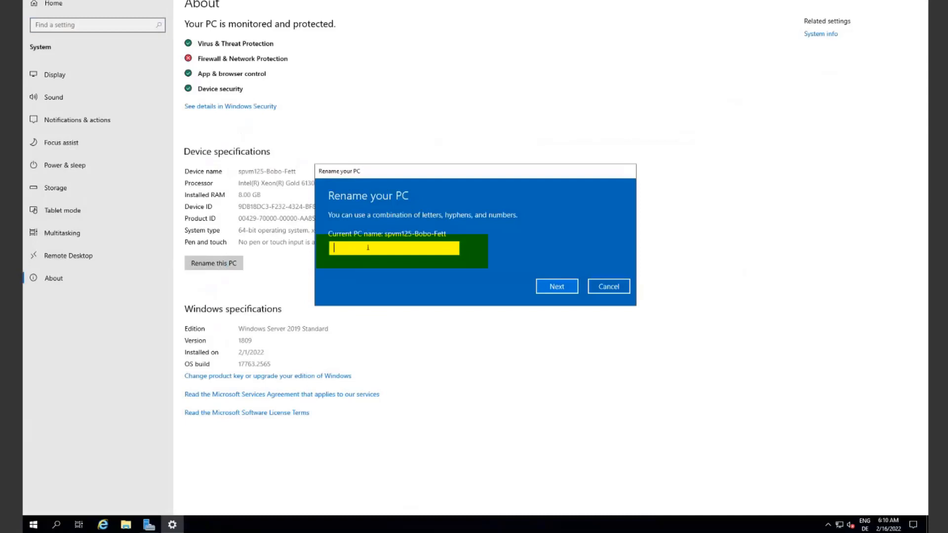
{"action": "type", "text": "spvm133-clone2"}
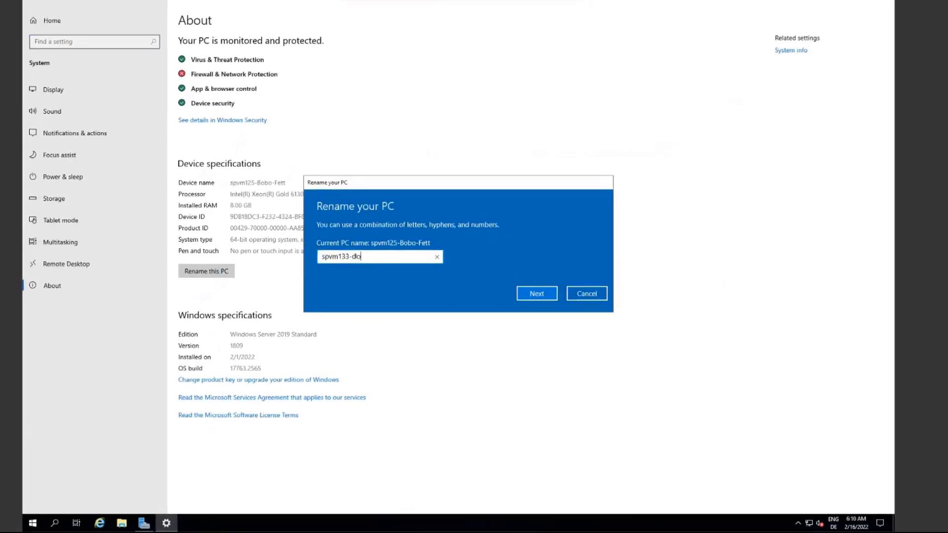
{"action": "left_click", "coordinate": [556, 286]}
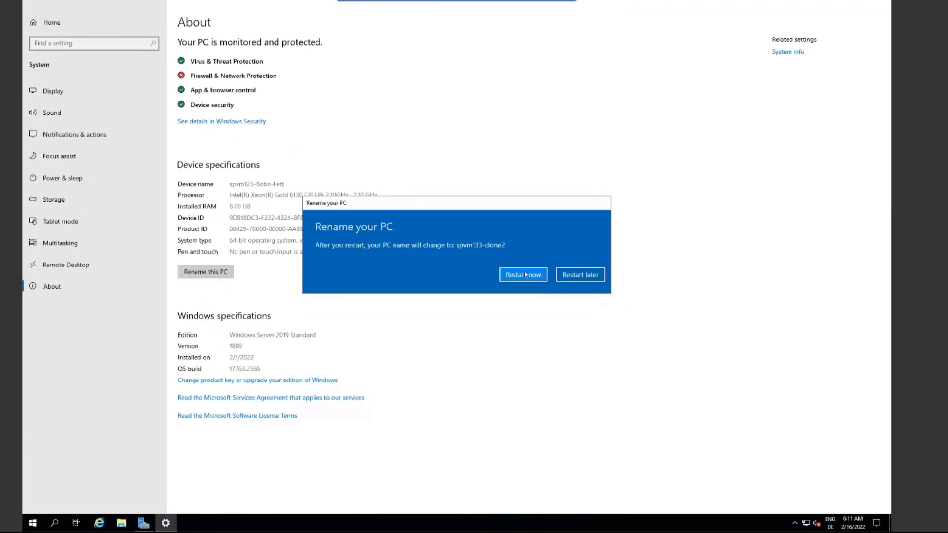
{"action": "left_click", "coordinate": [525, 274]}
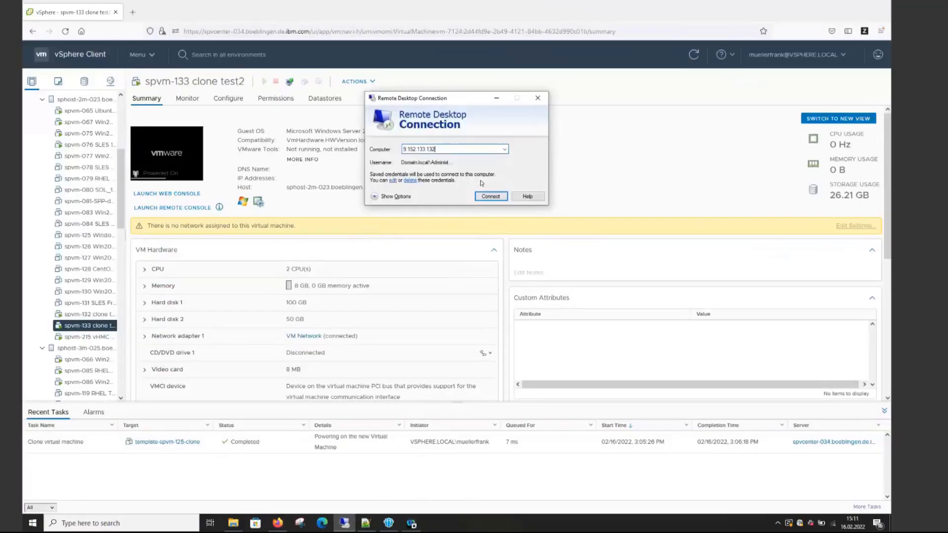
- Connect to 9.152.133.132 with Remote Desktop and accept its untrusted certificate
{"action": "left_click", "coordinate": [488, 197]}
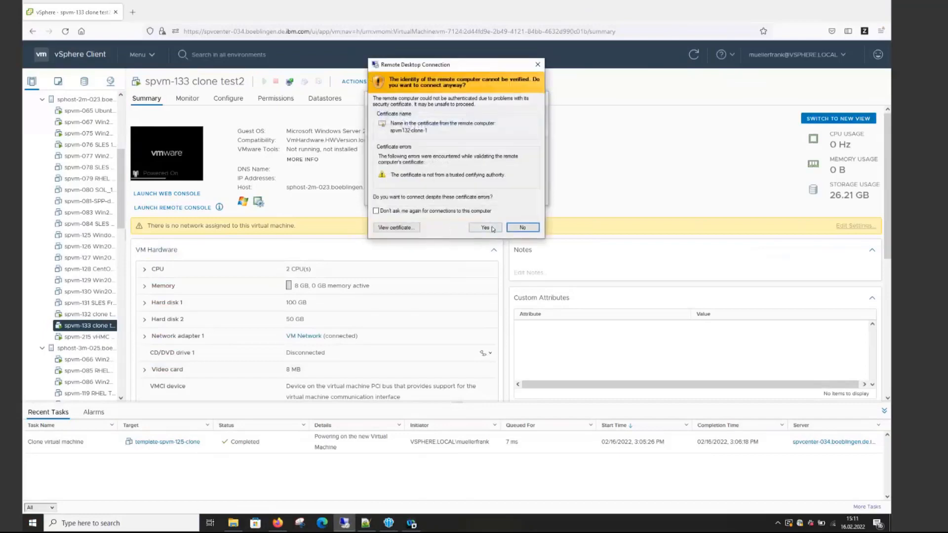
{"action": "left_click", "coordinate": [485, 227]}
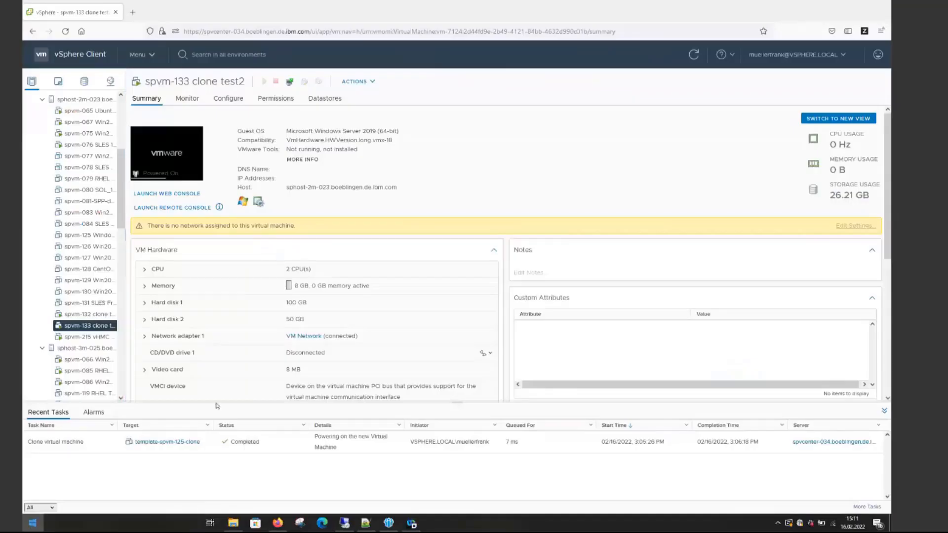
- Launch Remote Desktop Connection again and open a session to the spvm-133 clone
{"action": "left_click", "coordinate": [33, 523]}
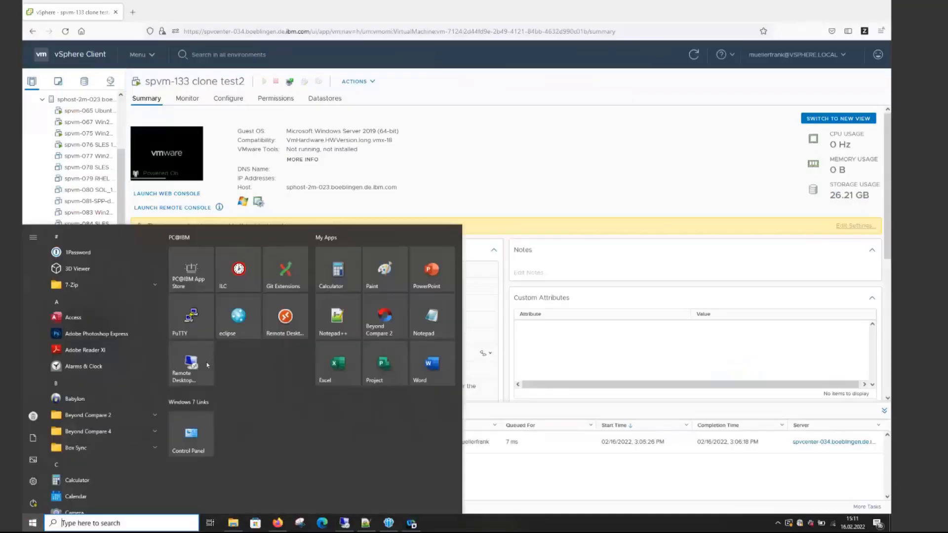
{"action": "left_click", "coordinate": [192, 365]}
{"action": "left_click", "coordinate": [498, 199]}
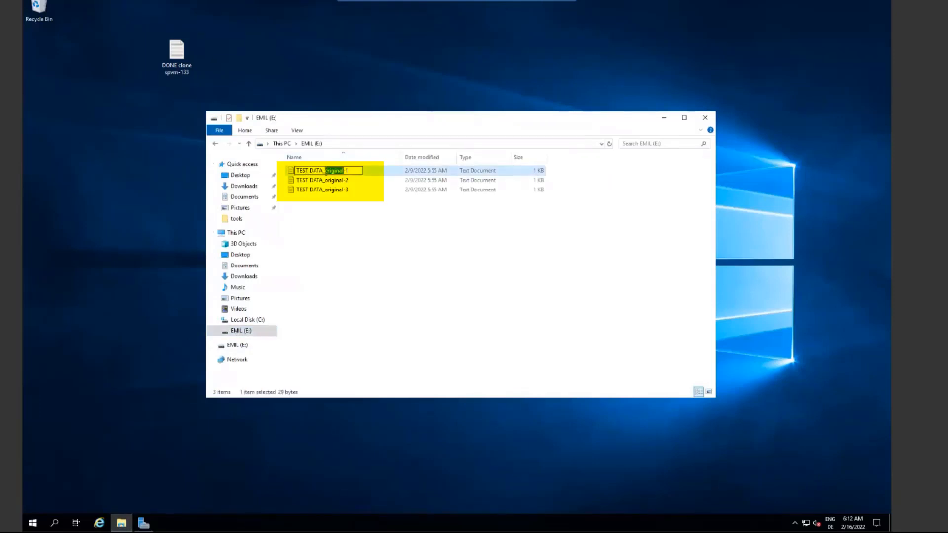
- Rename the three test files on the EMIL (E:) drive to TEST DATA_Clone2-1, TEST DATA_Clone2-2 and TEST DATA_Clone2-3
{"action": "type", "text": "Clone2"}
{"action": "key", "text": "Tab"}
{"action": "double_click", "coordinate": [328, 181]}
{"action": "type", "text": "Clone2"}
{"action": "key", "text": "Tab"}
{"action": "double_click", "coordinate": [328, 191]}
{"action": "type", "text": "Clon"}
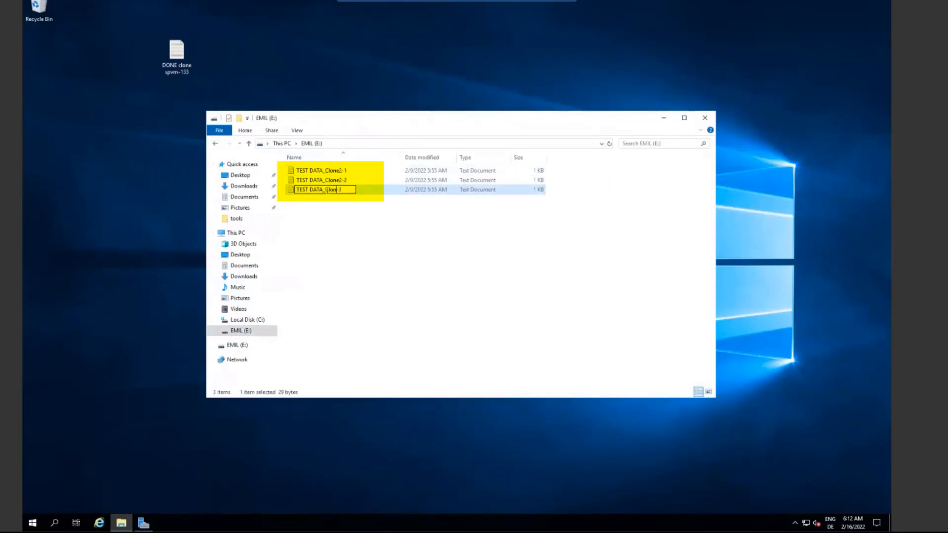
{"action": "type", "text": "e2"}
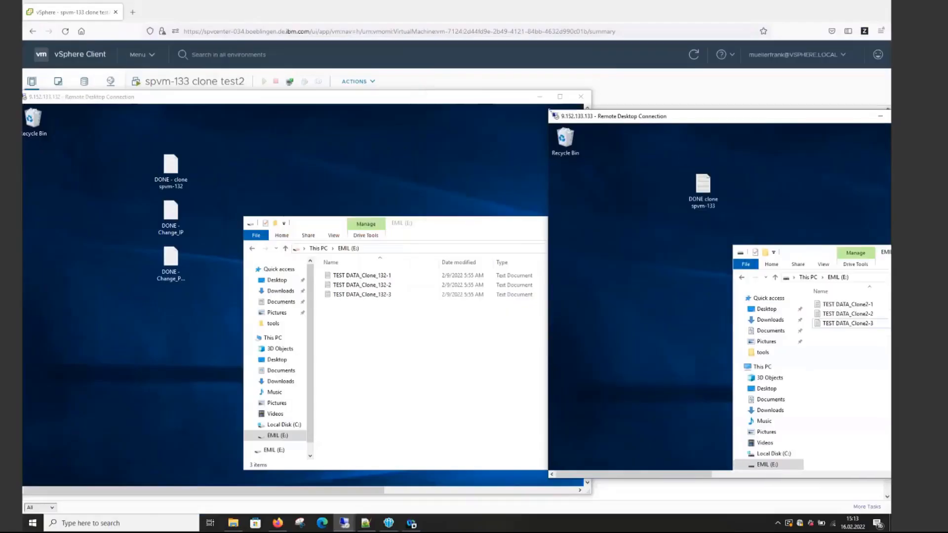
- Arrange the 9.152.133.132 and 9.152.133.133 remote desktop windows side by side to compare their EMIL (E:) files
{"action": "left_click_drag", "start_coordinate": [616, 121], "coordinate": [580, 117]}
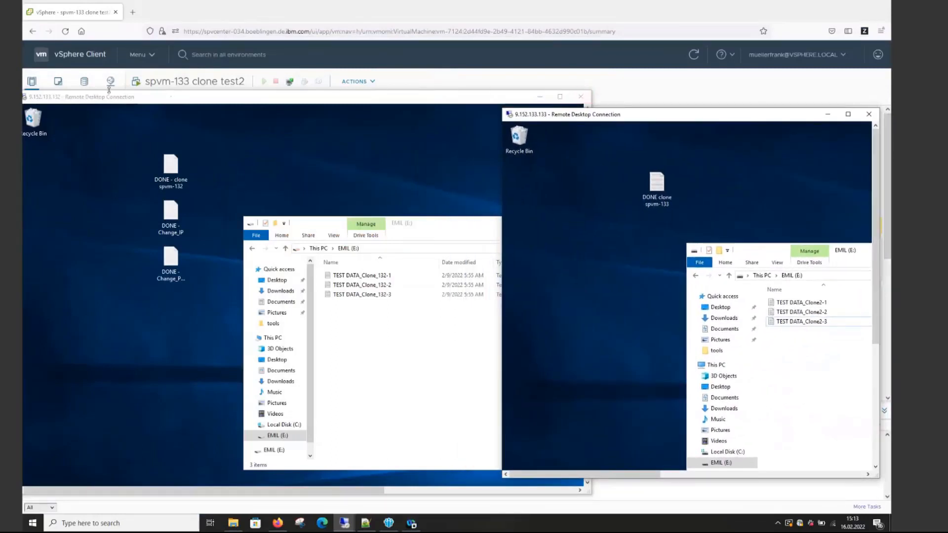
{"action": "left_click_drag", "start_coordinate": [181, 98], "coordinate": [200, 102]}
{"action": "left_click_drag", "start_coordinate": [37, 96], "coordinate": [232, 152]}
{"action": "left_click_drag", "start_coordinate": [357, 160], "coordinate": [249, 120]}
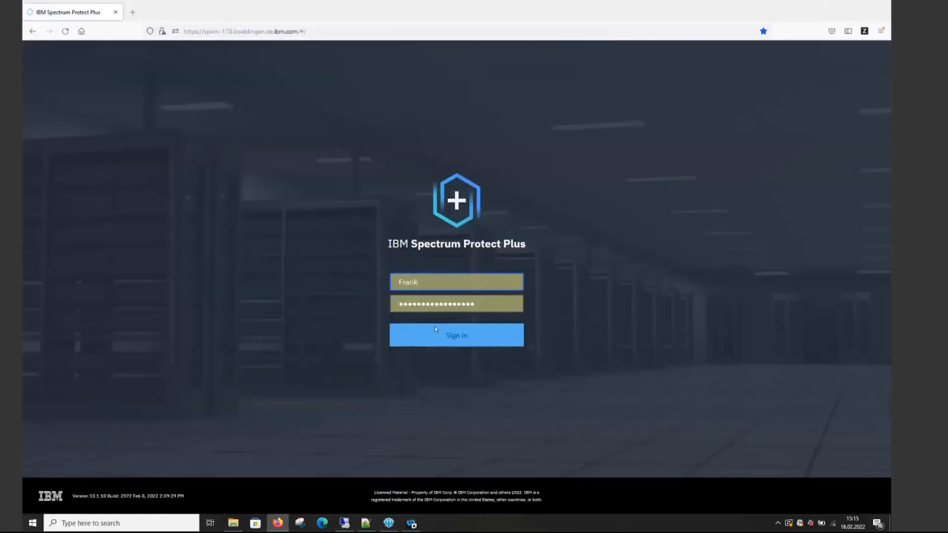
- Sign in to IBM Spectrum Protect Plus with the prefilled credentials and open the File Systems protection page
{"action": "left_click", "coordinate": [435, 329]}
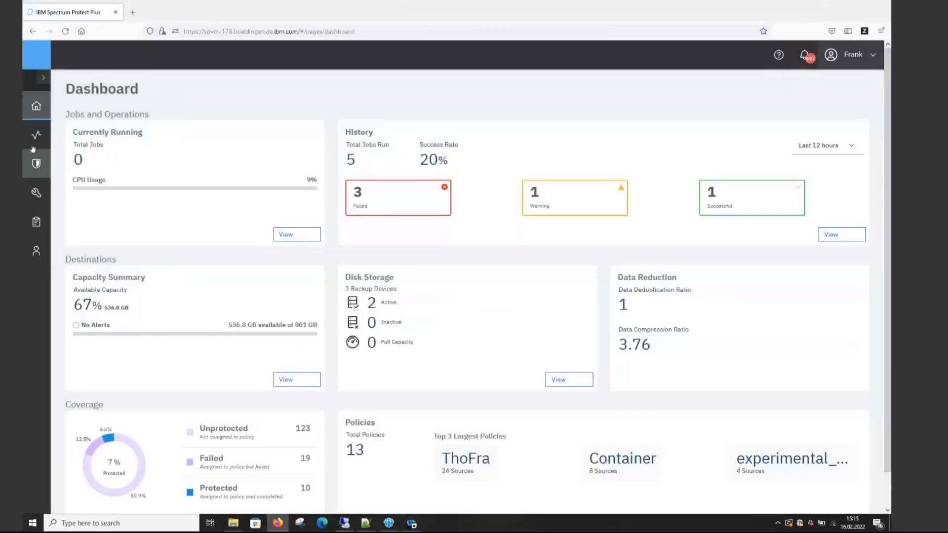
{"action": "left_click", "coordinate": [35, 138]}
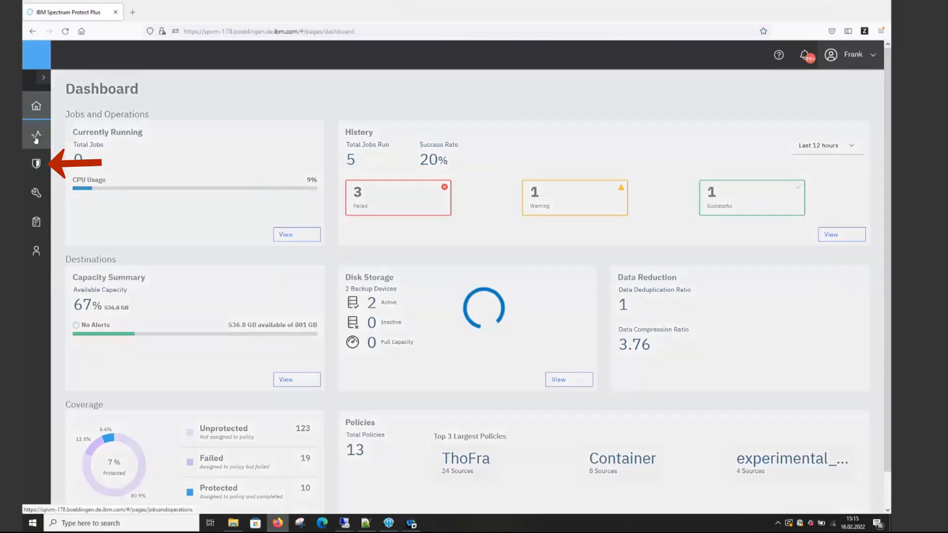
{"action": "left_click", "coordinate": [37, 163]}
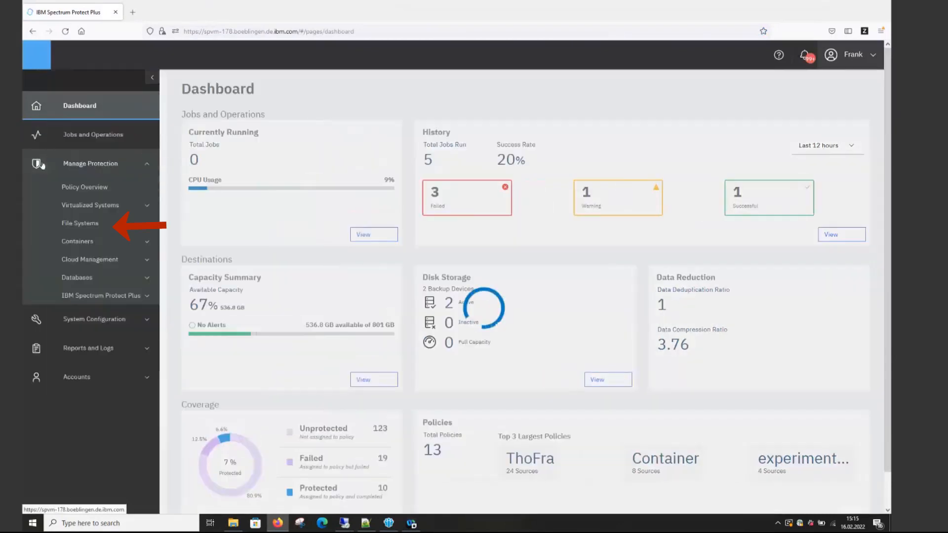
{"action": "left_click", "coordinate": [80, 224]}
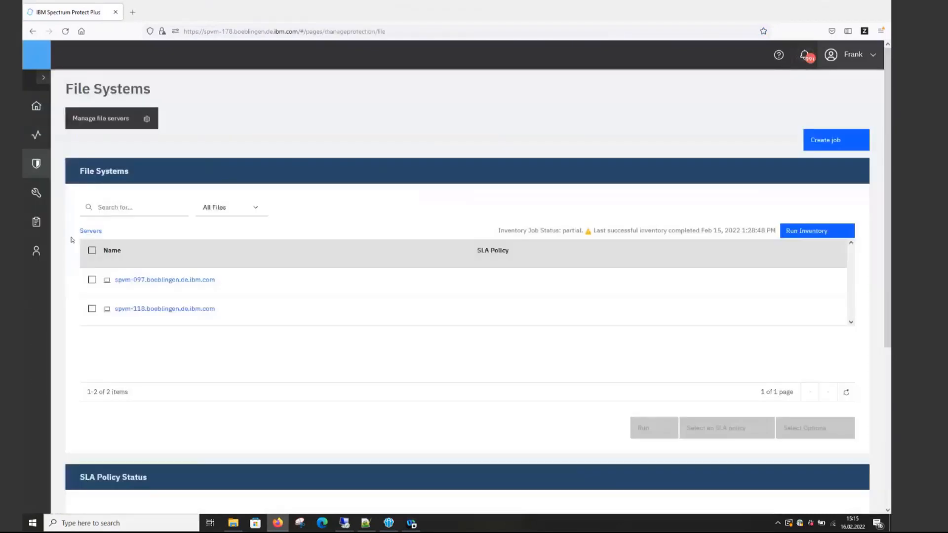
- Register spvm-132.boeblingen.de.ibm.com as a file server with user ID Administrator and the account password
{"action": "left_click", "coordinate": [133, 120]}
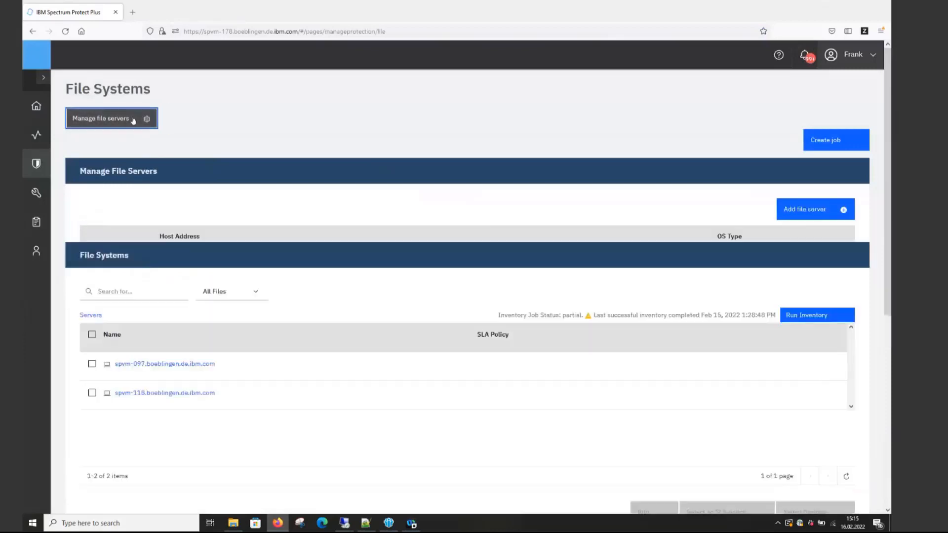
{"action": "left_click", "coordinate": [792, 212]}
{"action": "left_click", "coordinate": [268, 234]}
{"action": "type", "text": "spvm-132.boeblingen.de.ibm.com"}
{"action": "key", "text": "Tab"}
{"action": "type", "text": "Administrator"}
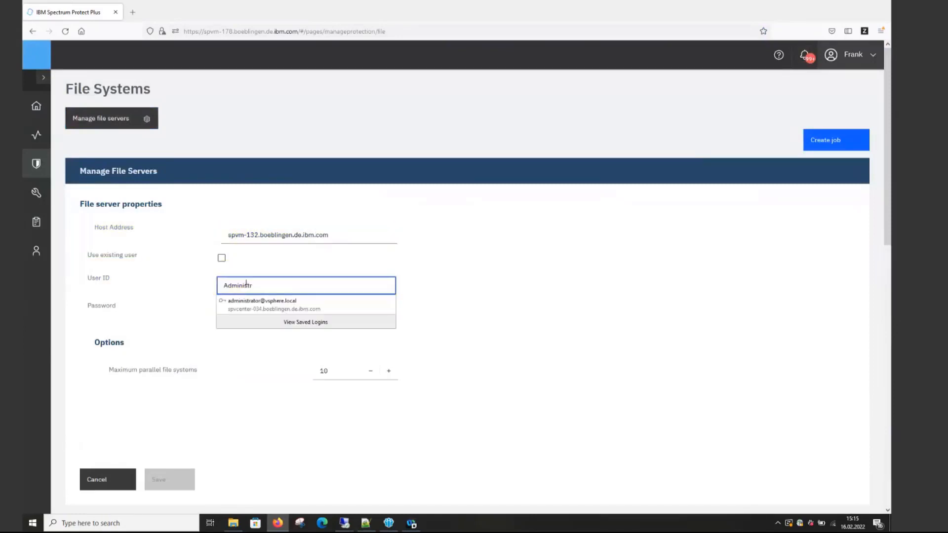
{"action": "key", "text": "Tab"}
{"action": "type", "text": "****************"}
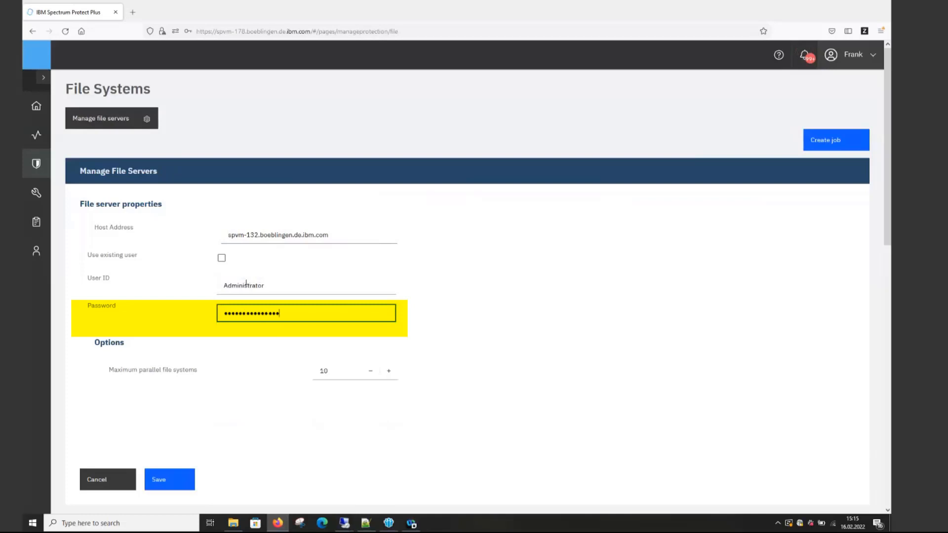
{"action": "left_click", "coordinate": [171, 481]}
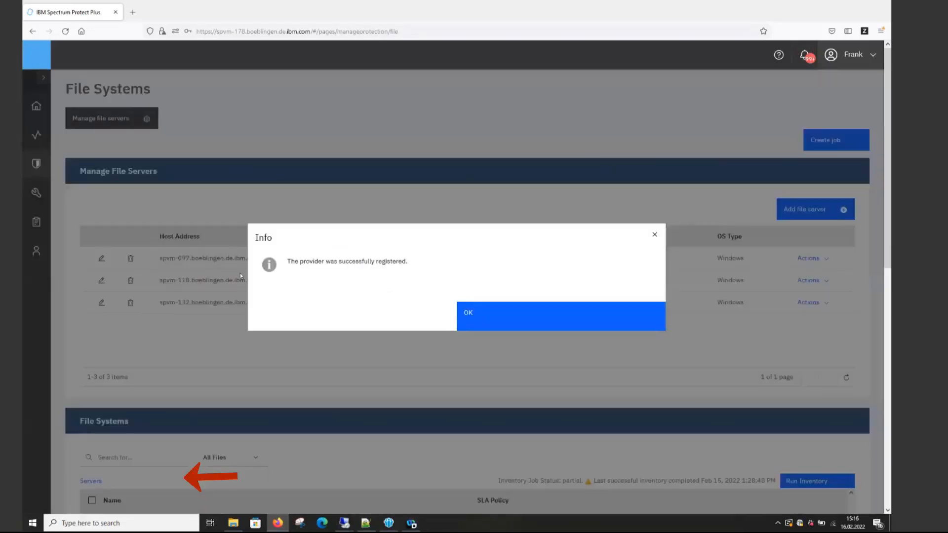
{"action": "left_click", "coordinate": [543, 319]}
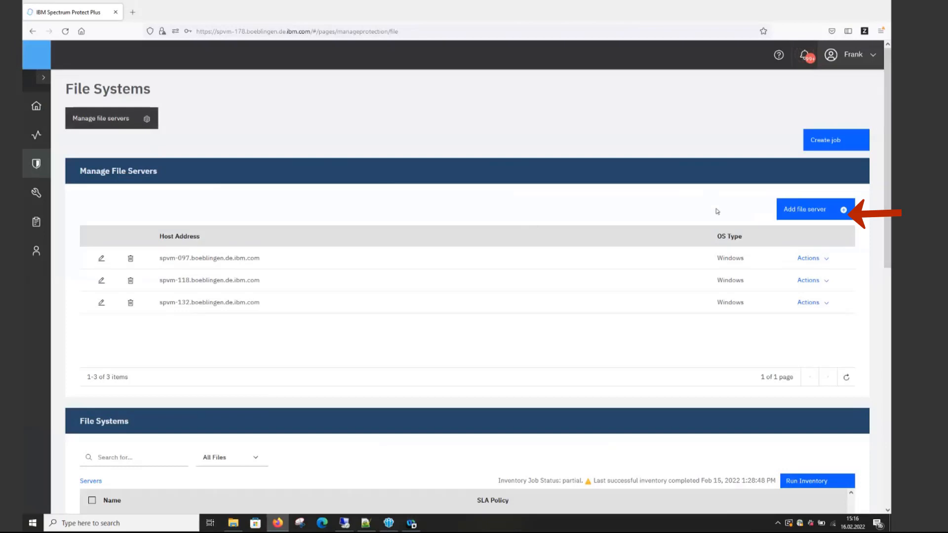
- Register spvm-133.boeblingen.de.ibm.com as a file server with user ID Administrator and the account password
{"action": "left_click", "coordinate": [820, 217]}
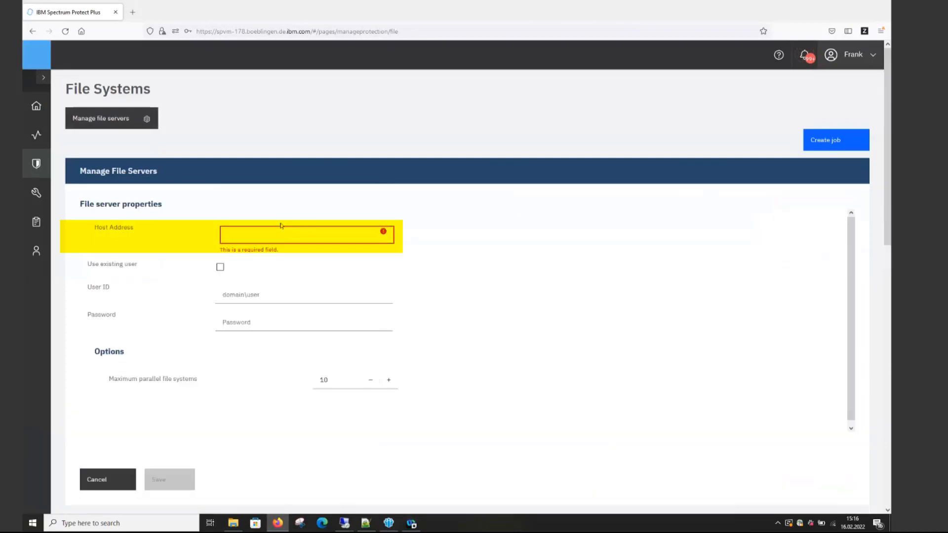
{"action": "type", "text": "spvm-132.boeblingen.de.ibm.com"}
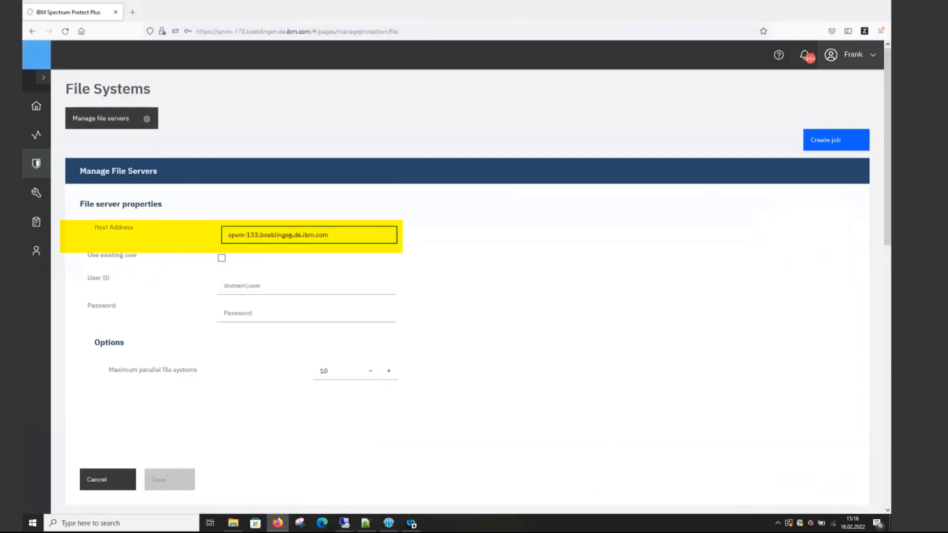
{"action": "left_click", "coordinate": [264, 286]}
{"action": "type", "text": "Administrator"}
{"action": "left_click", "coordinate": [248, 314]}
{"action": "type", "text": "*****"}
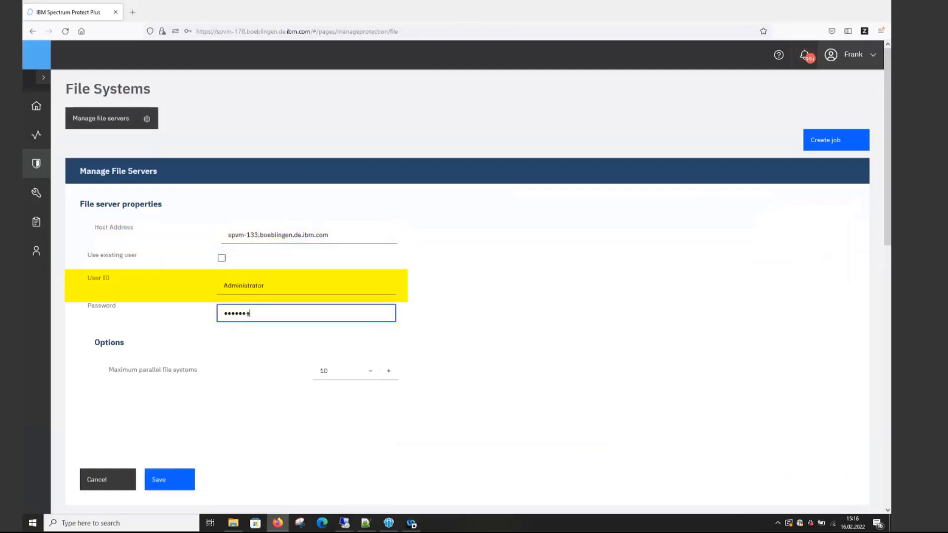
{"action": "type", "text": "*******"}
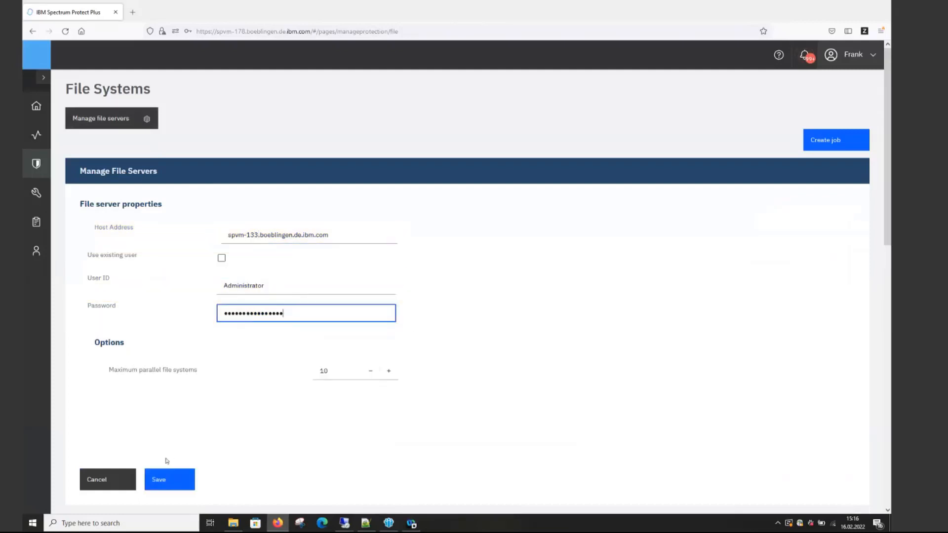
{"action": "left_click", "coordinate": [164, 481]}
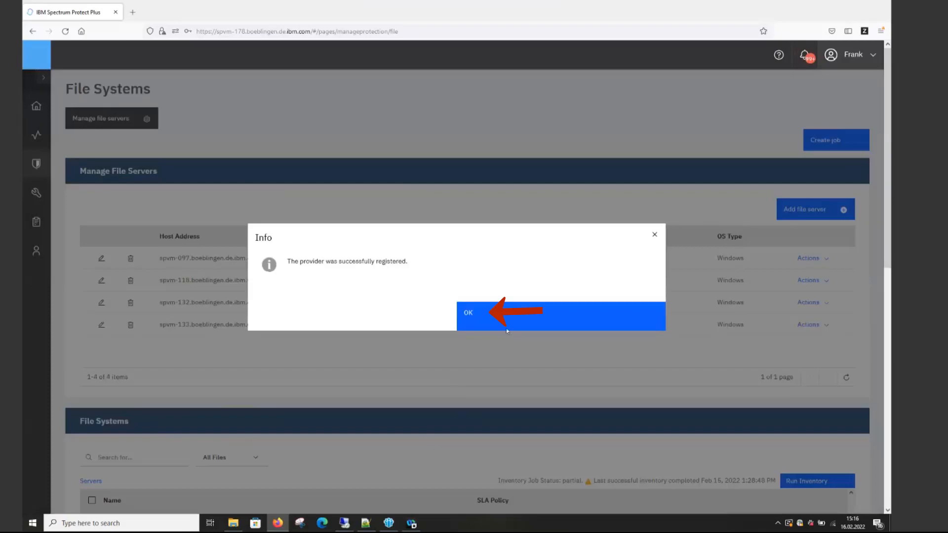
{"action": "left_click", "coordinate": [510, 318]}
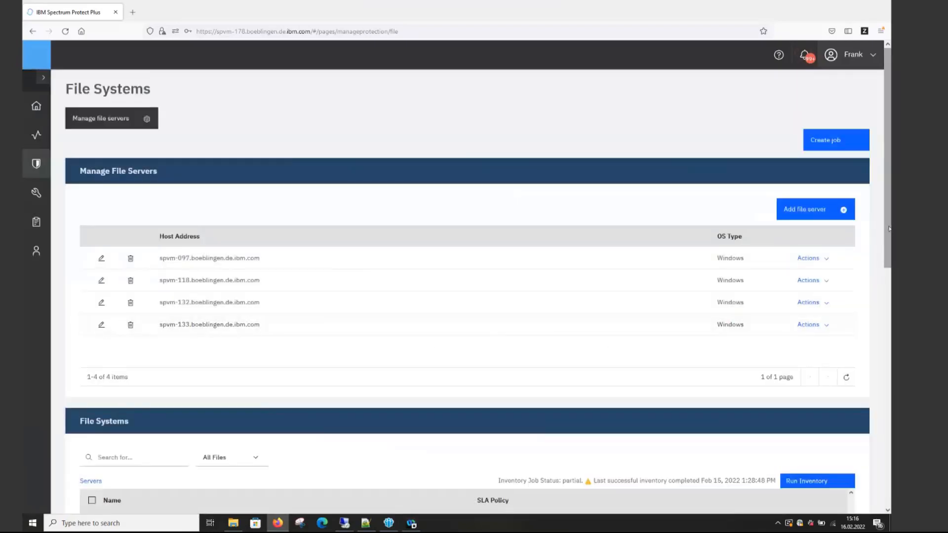
- Review the registered file servers and check the running inventory jobs, refreshing the job list
{"action": "left_click_drag", "start_coordinate": [882, 234], "coordinate": [882, 293]}
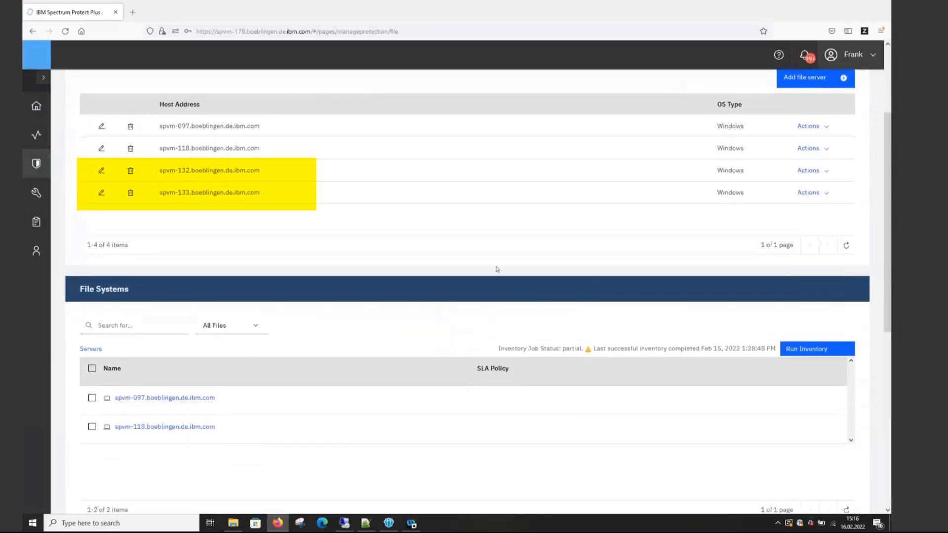
{"action": "left_click", "coordinate": [37, 137]}
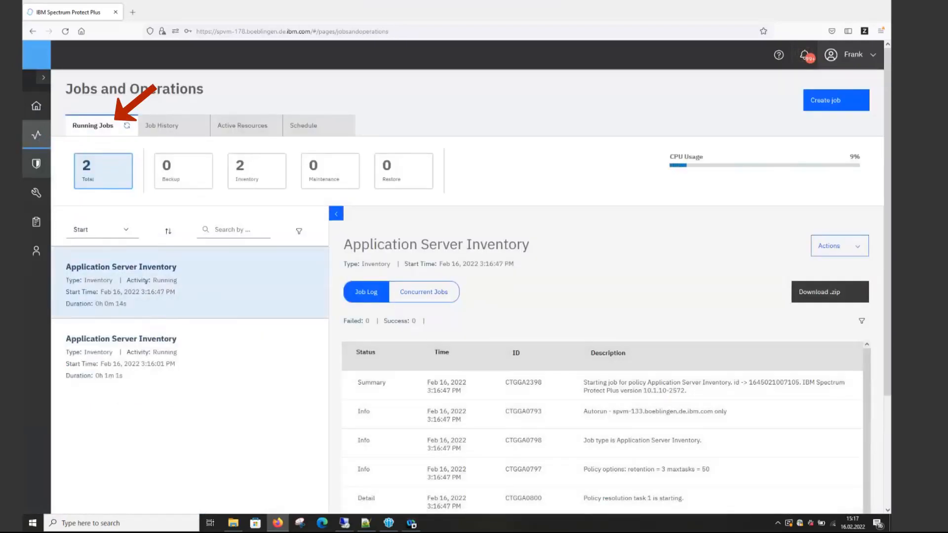
{"action": "left_click", "coordinate": [127, 126]}
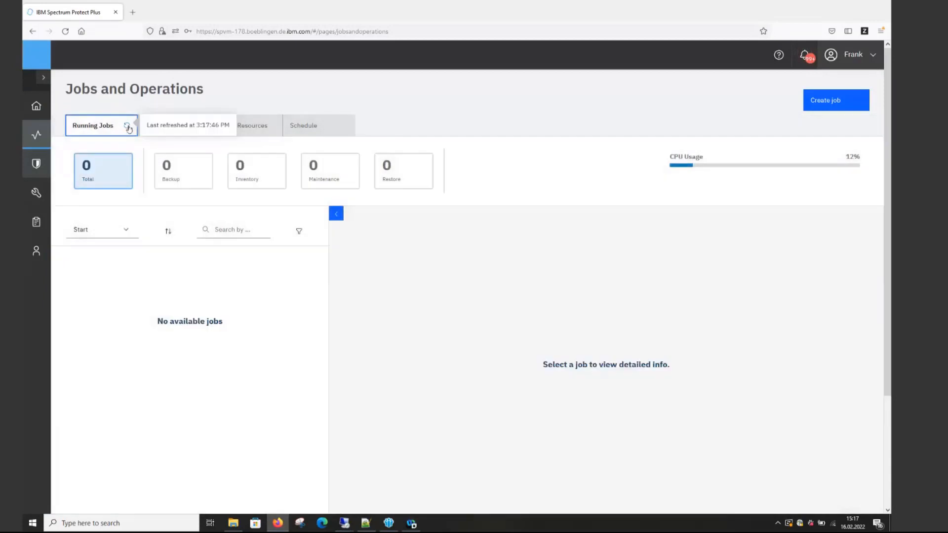
- Assign the ThoFra SLA policy to spvm133-clone2 and to the EMIL (E:\) drive of spvm132-clone-1 in File Systems
{"action": "left_click", "coordinate": [36, 164]}
{"action": "left_click", "coordinate": [81, 222]}
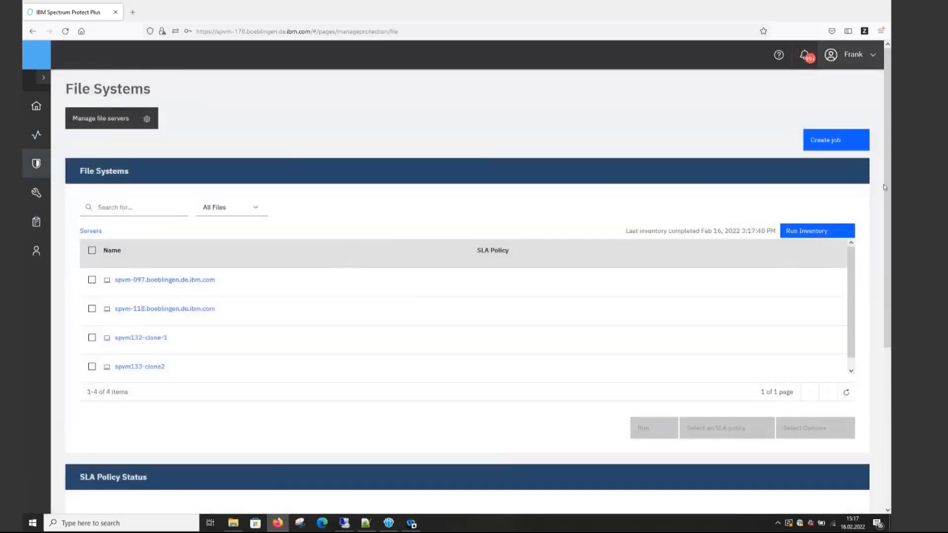
{"action": "scroll", "coordinate": [677, 295], "scroll_direction": "down", "scroll_amount": 1}
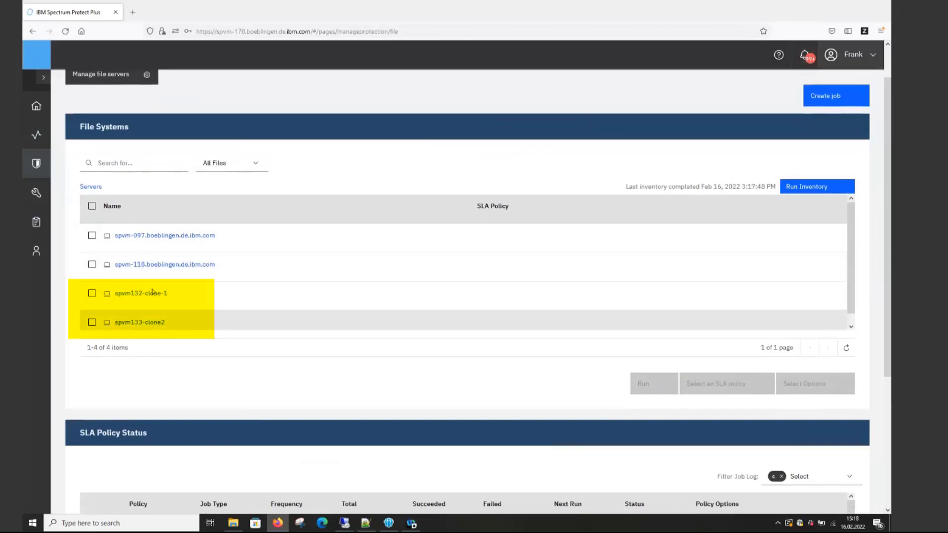
{"action": "scroll", "coordinate": [129, 299], "scroll_direction": "down", "scroll_amount": 1}
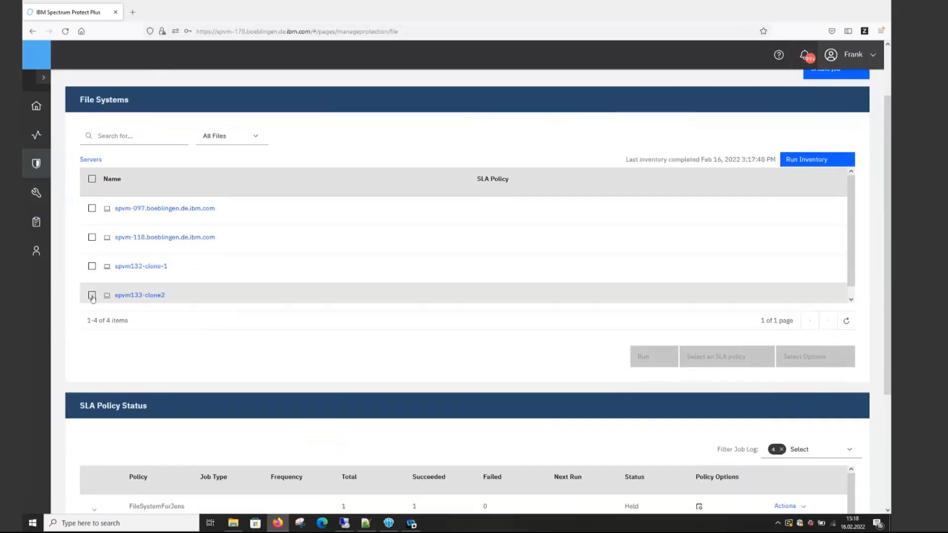
{"action": "left_click", "coordinate": [91, 295]}
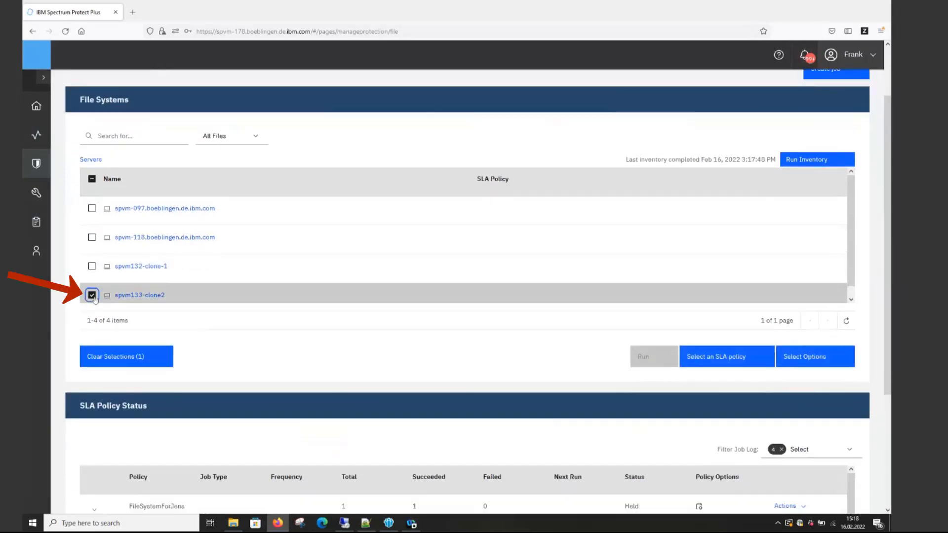
{"action": "left_click", "coordinate": [721, 363]}
{"action": "left_click", "coordinate": [92, 261]}
{"action": "left_click", "coordinate": [110, 315]}
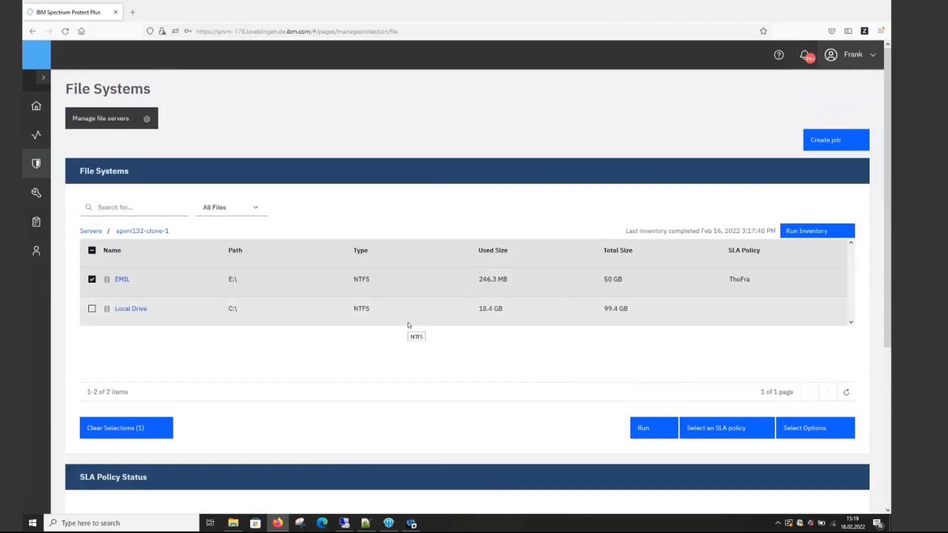
- Submit an ad hoc backup of the EMIL file system on spvm132-clone-1 using the ThoFra SLA policy
{"action": "left_click", "coordinate": [92, 231]}
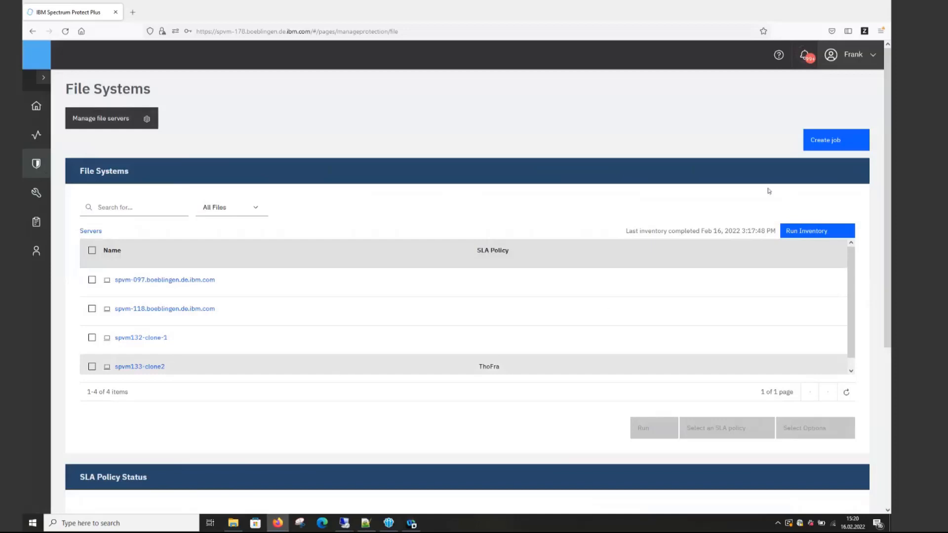
{"action": "left_click", "coordinate": [826, 141]}
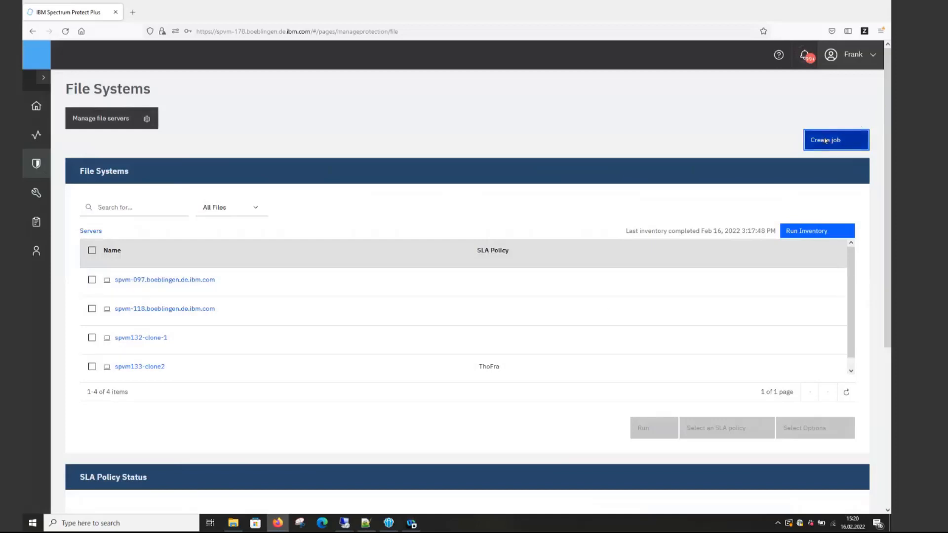
{"action": "left_click", "coordinate": [119, 257]}
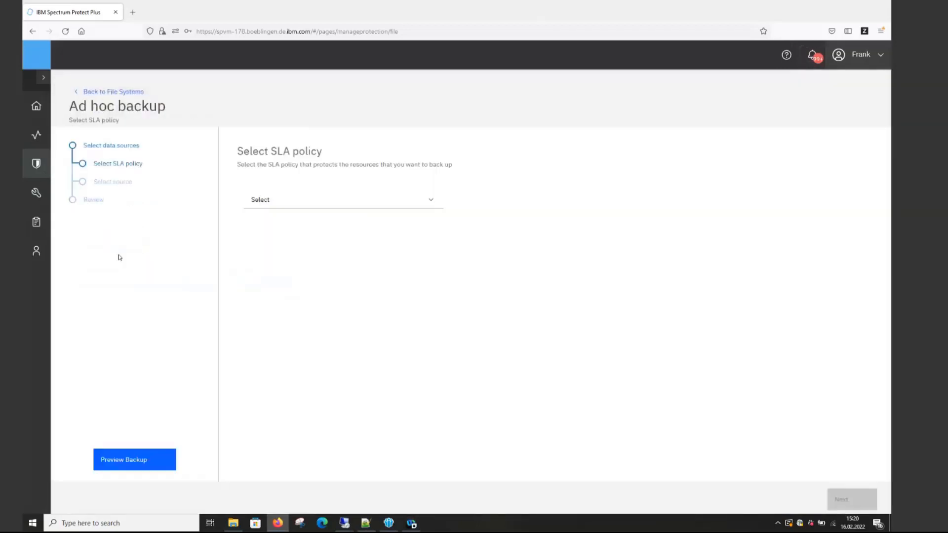
{"action": "left_click", "coordinate": [408, 199]}
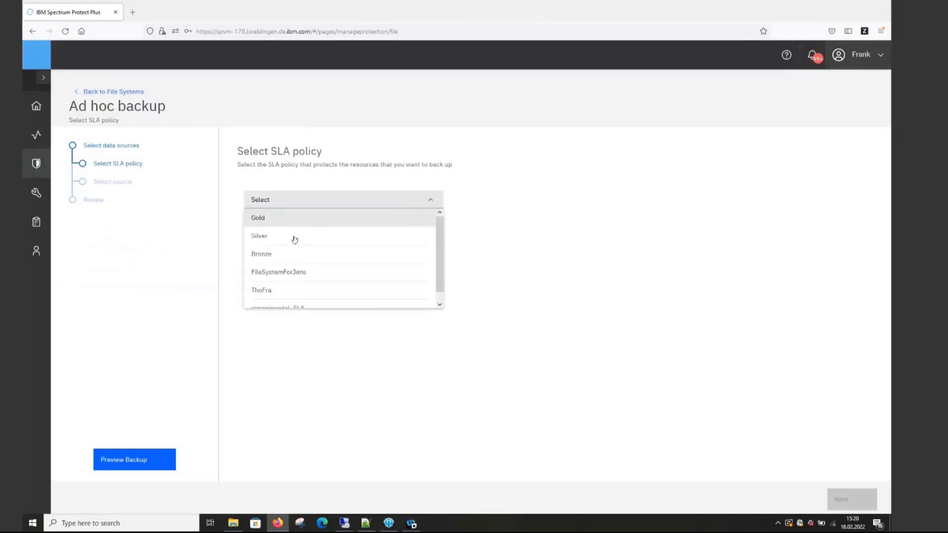
{"action": "left_click", "coordinate": [307, 290]}
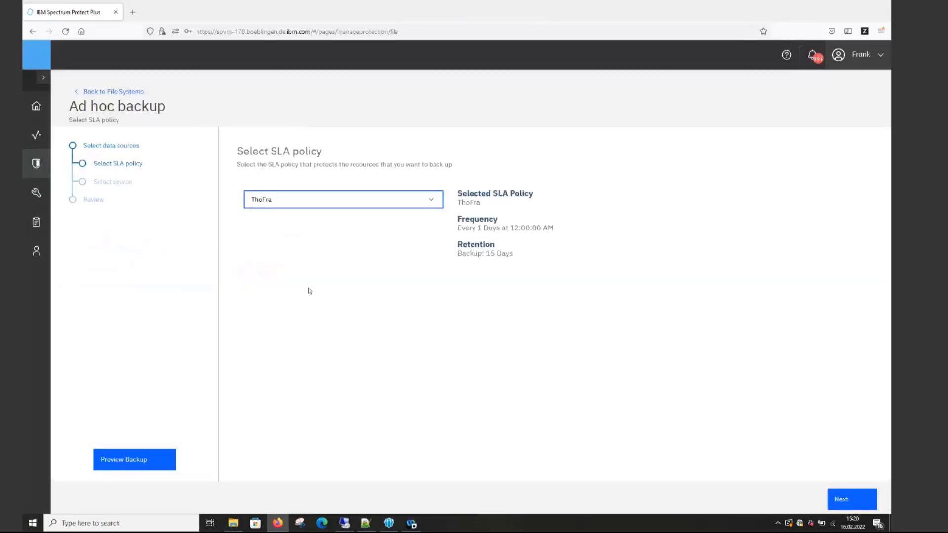
{"action": "left_click", "coordinate": [845, 500]}
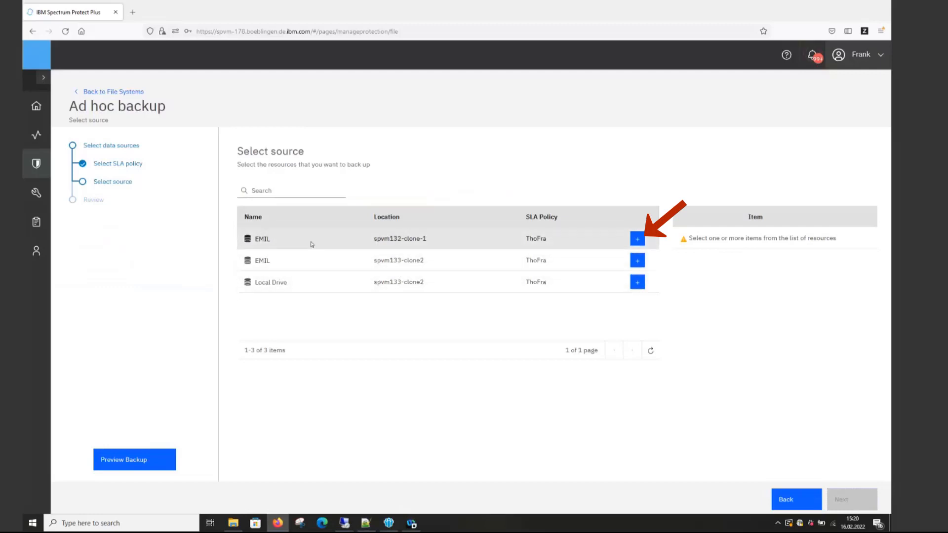
{"action": "left_click", "coordinate": [636, 239]}
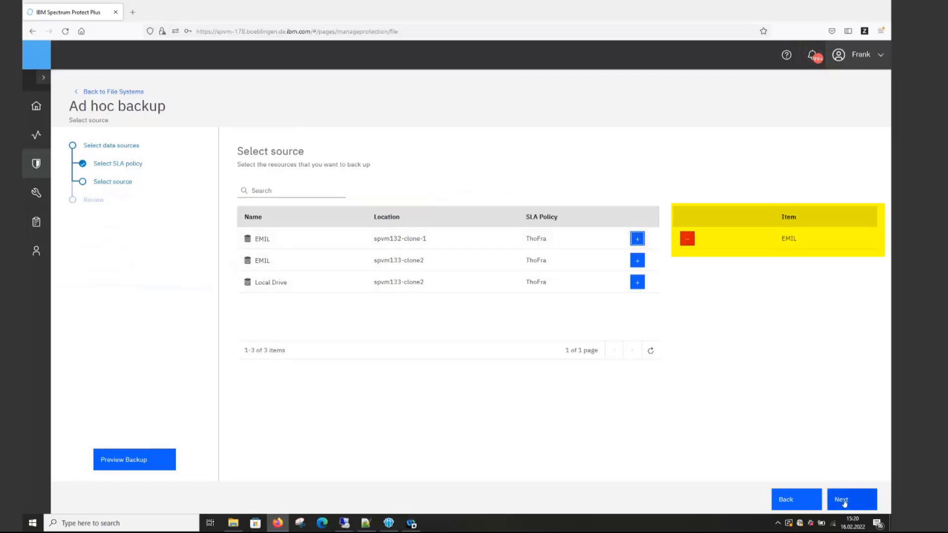
{"action": "left_click", "coordinate": [843, 501]}
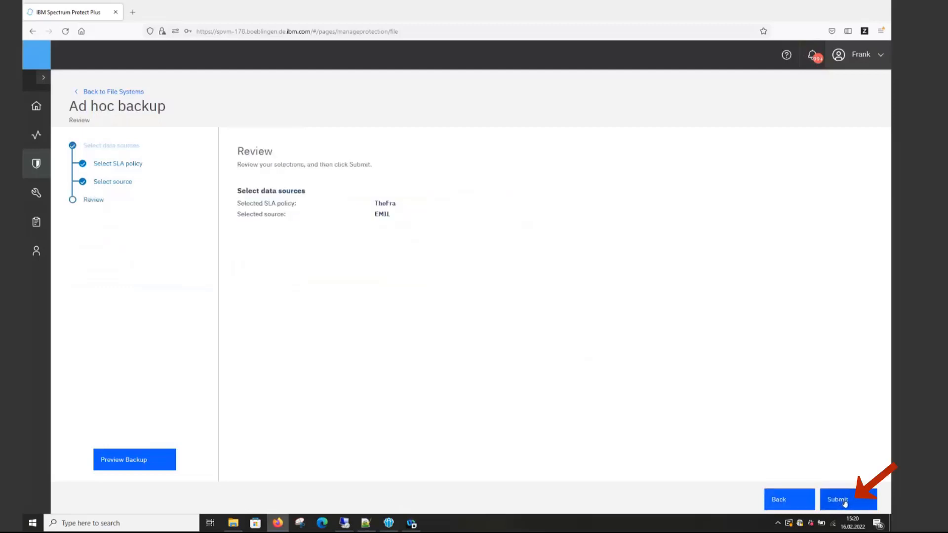
{"action": "left_click", "coordinate": [845, 501]}
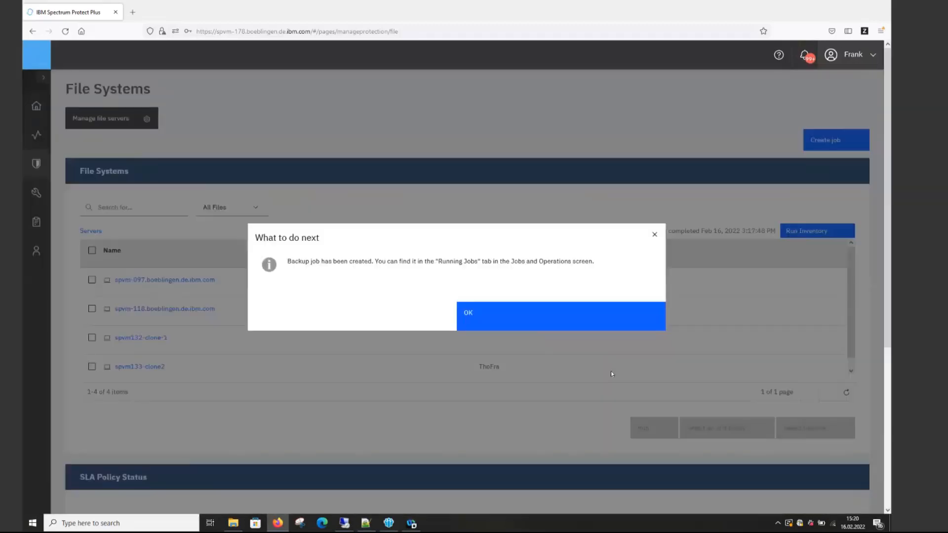
{"action": "left_click", "coordinate": [519, 316]}
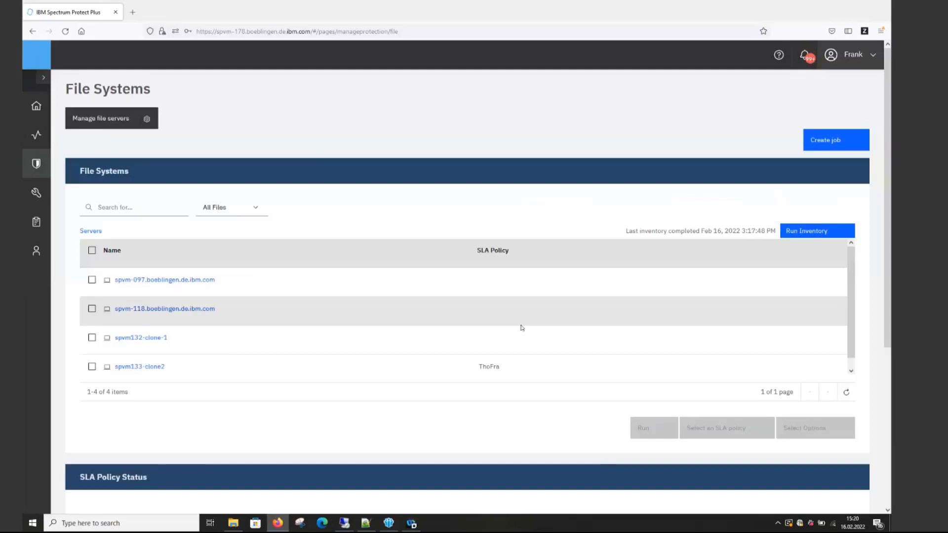
- Submit an ad hoc backup of the EMIL file system on spvm133-clone2 using the ThoFra SLA policy
{"action": "left_click", "coordinate": [824, 141]}
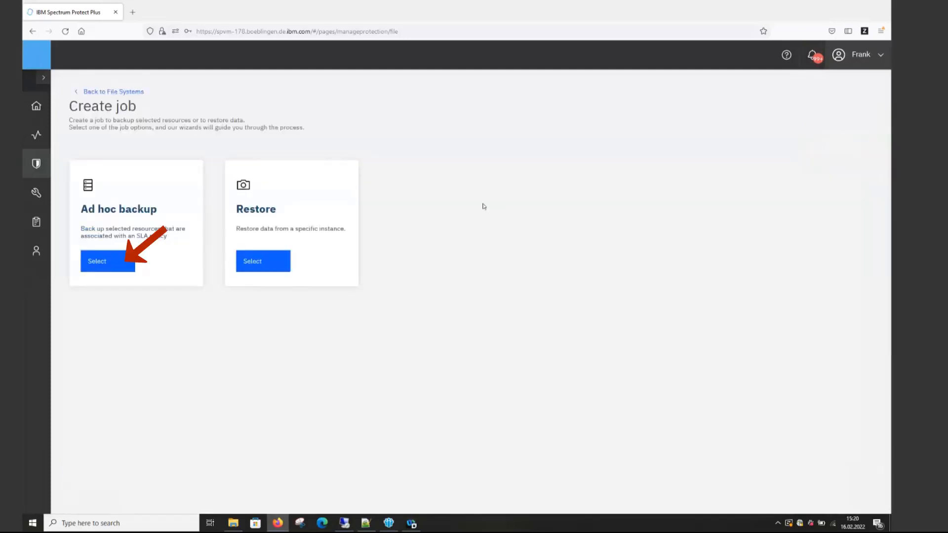
{"action": "left_click", "coordinate": [89, 261]}
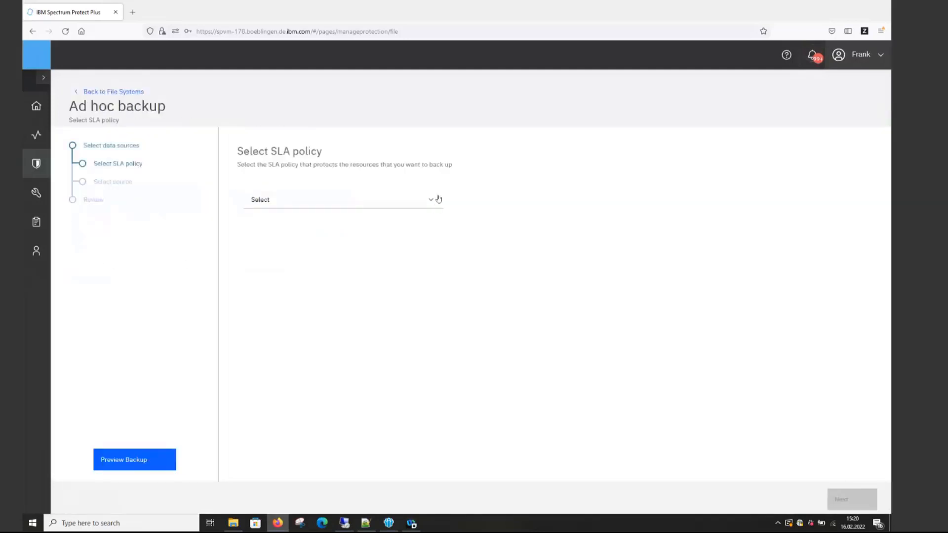
{"action": "left_click", "coordinate": [431, 199]}
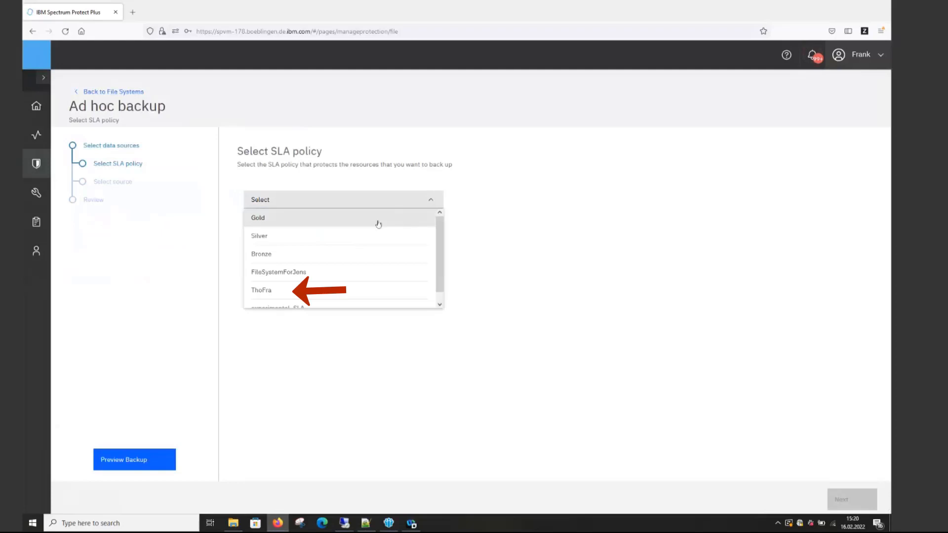
{"action": "left_click", "coordinate": [328, 287]}
{"action": "left_click", "coordinate": [842, 498]}
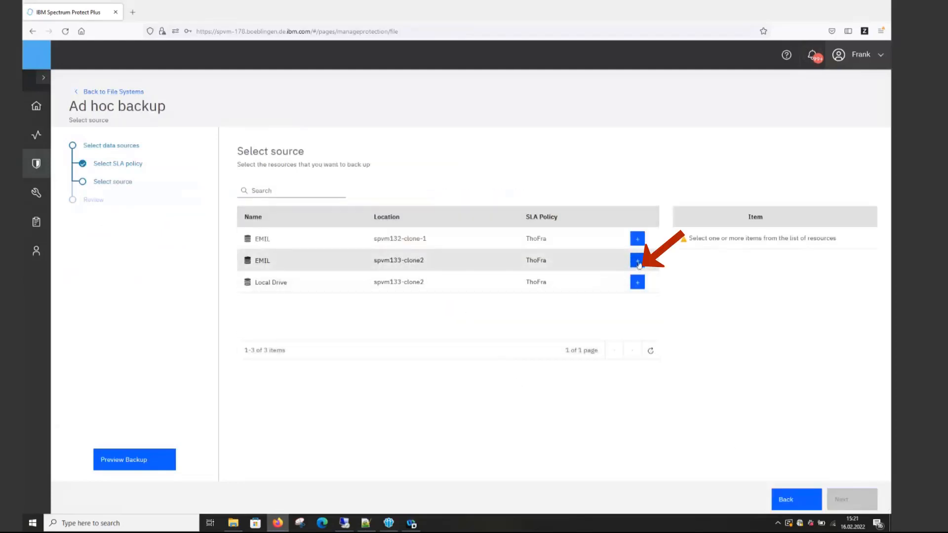
{"action": "left_click", "coordinate": [637, 262]}
{"action": "left_click", "coordinate": [854, 500]}
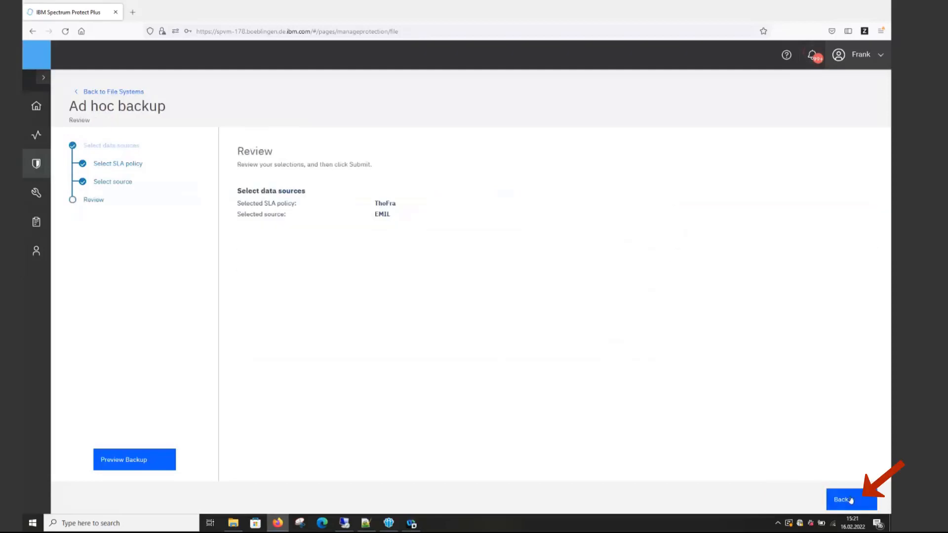
{"action": "left_click", "coordinate": [853, 501]}
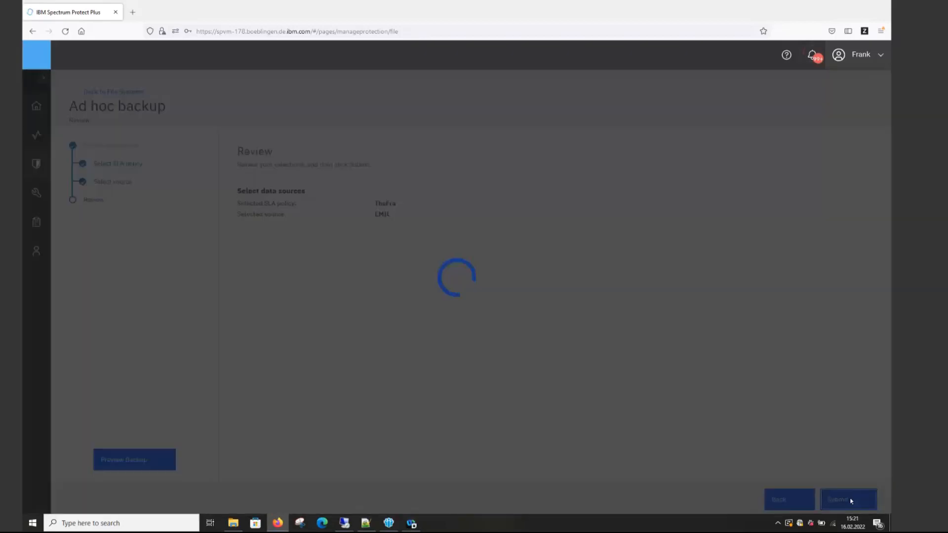
{"action": "left_click", "coordinate": [520, 316]}
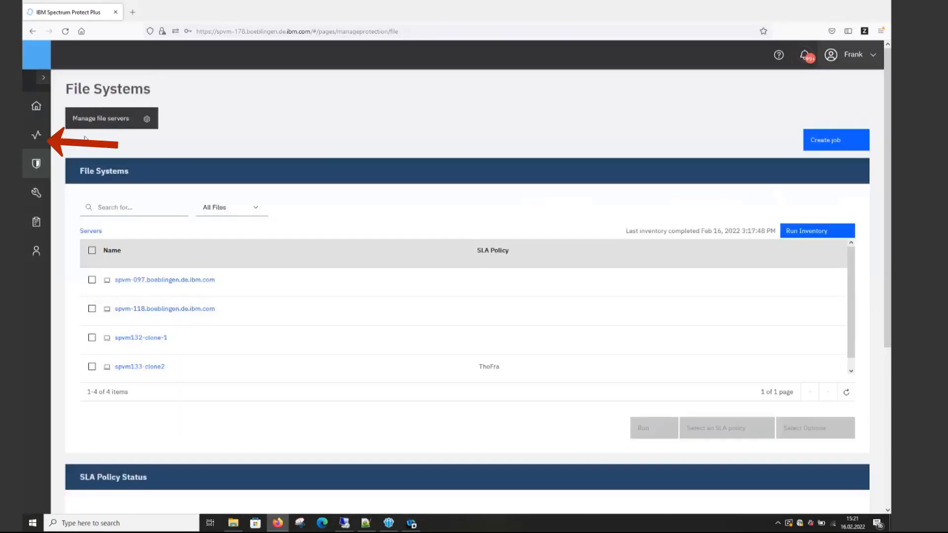
- Check the progress of the file_ThoFra backup in Jobs and Operations, refreshing the running jobs
{"action": "left_click", "coordinate": [40, 137]}
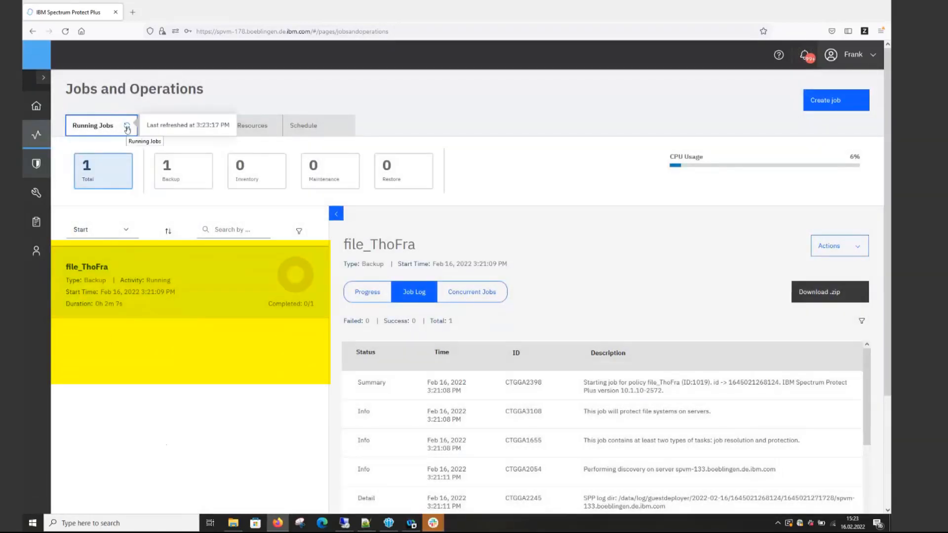
{"action": "left_click", "coordinate": [126, 128]}
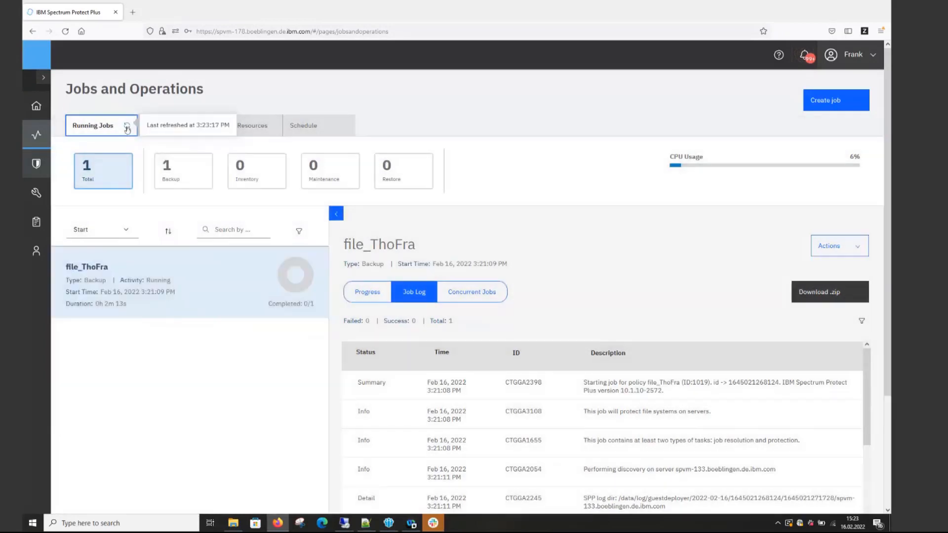
{"action": "left_click", "coordinate": [127, 128]}
{"action": "left_click", "coordinate": [127, 128]}
{"action": "left_click", "coordinate": [127, 128]}
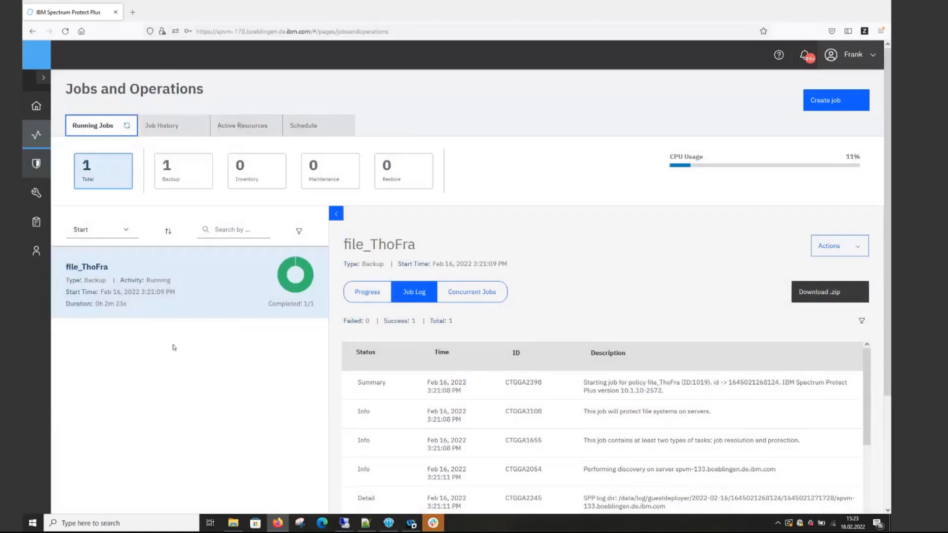
- Switch to the 9.152.133.132 Remote Desktop session at full screen and create a folder named History on drive EMIL (E:)
{"action": "left_click", "coordinate": [344, 525]}
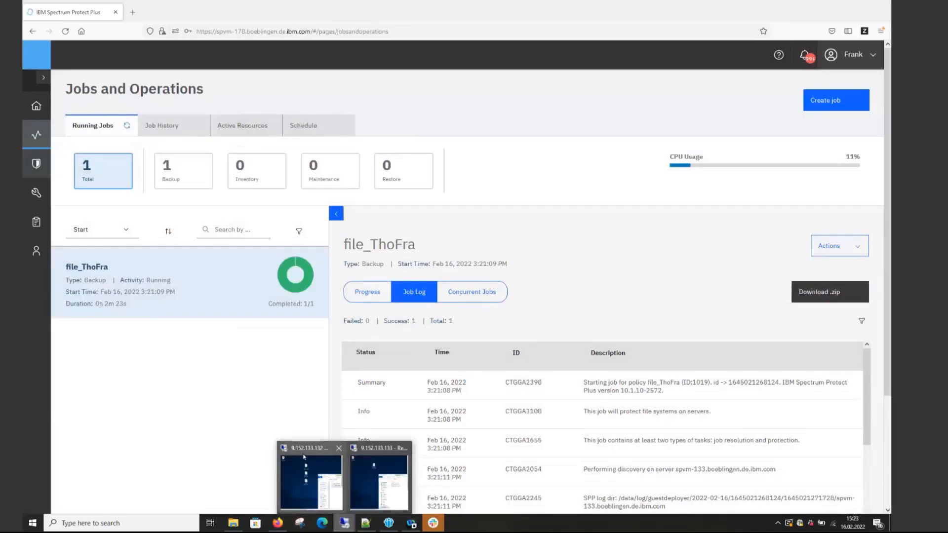
{"action": "left_click", "coordinate": [304, 457]}
{"action": "left_click", "coordinate": [482, 137]}
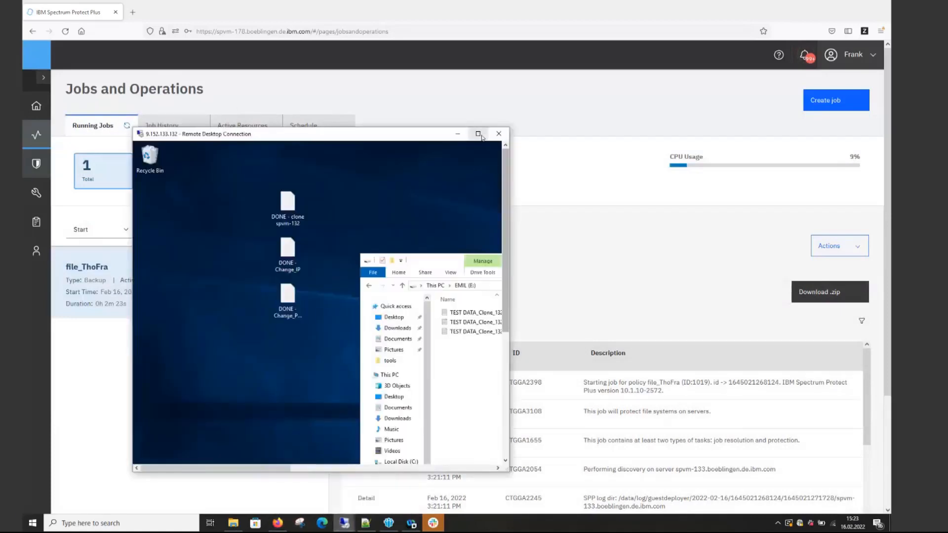
{"action": "right_click", "coordinate": [374, 238]}
{"action": "mouse_move", "coordinate": [433, 349]}
{"action": "left_click", "coordinate": [509, 344]}
{"action": "type", "text": "History"}
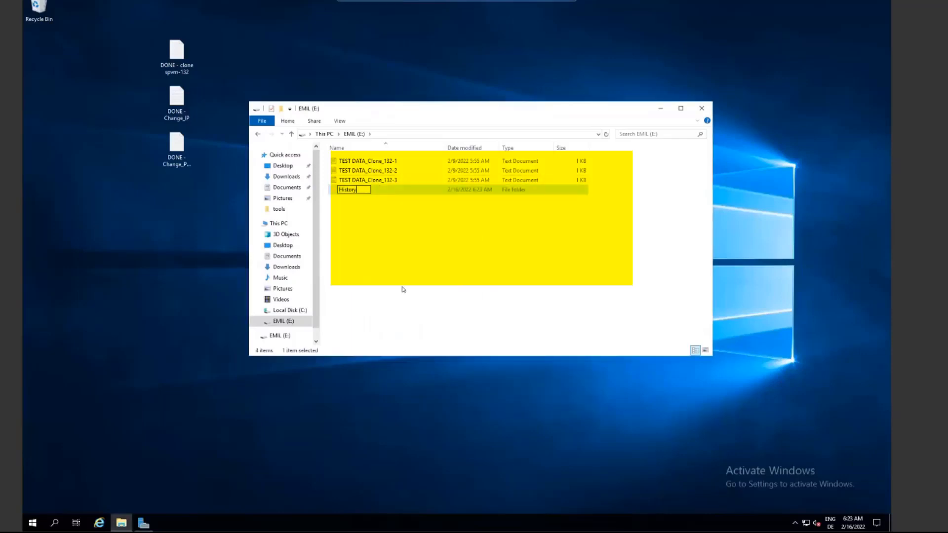
{"action": "left_click", "coordinate": [367, 288]}
- Move the files TEST DATA_Clone_132-1 through TEST DATA_Clone_132-3 into the History folder
{"action": "left_click", "coordinate": [358, 161]}
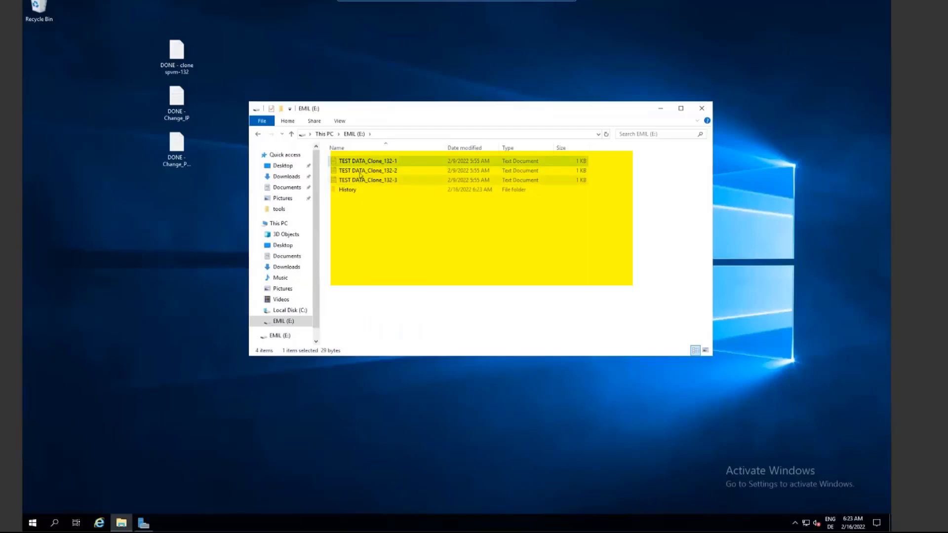
{"action": "left_click", "coordinate": [358, 179], "text": "shift"}
{"action": "left_click_drag", "start_coordinate": [357, 182], "coordinate": [356, 192]}
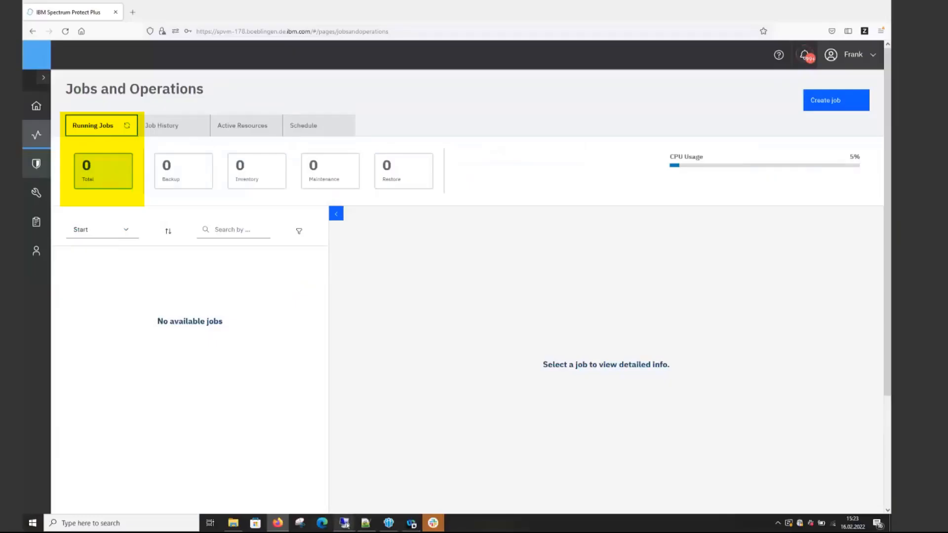
- Switch to the 9.152.133.133 Remote Desktop session at full screen and create a folder named History on drive EMIL (E:)
{"action": "mouse_move", "coordinate": [344, 522]}
{"action": "left_click", "coordinate": [407, 483]}
{"action": "left_click_drag", "start_coordinate": [664, 111], "coordinate": [476, 101]}
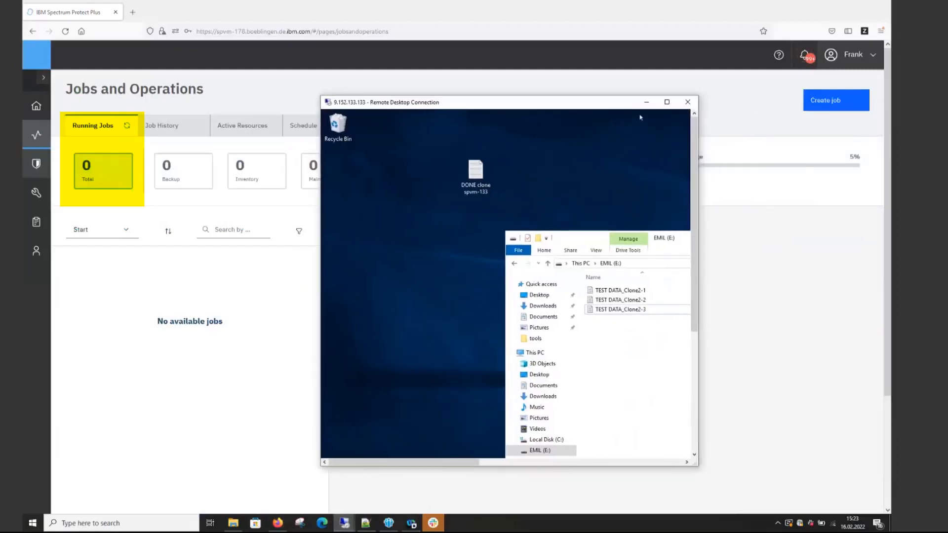
{"action": "left_click", "coordinate": [667, 103]}
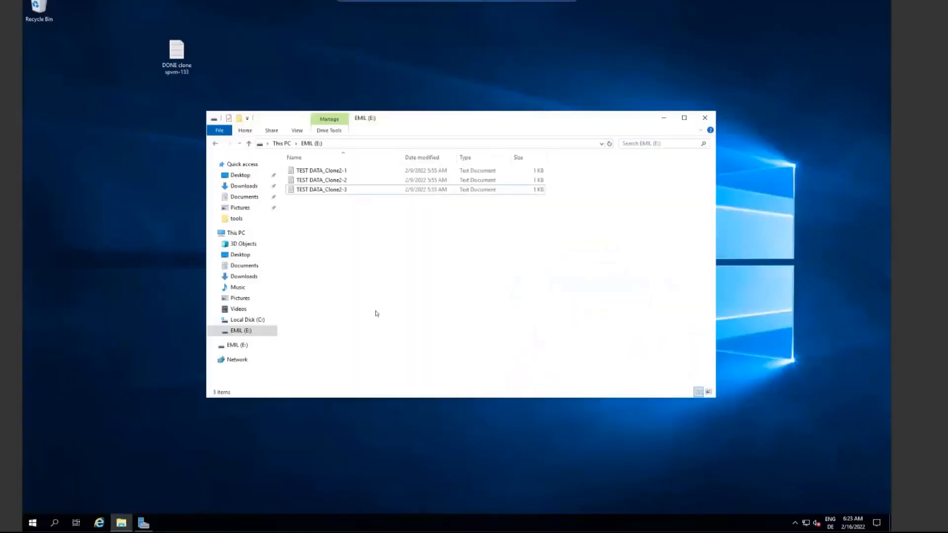
{"action": "right_click", "coordinate": [336, 252]}
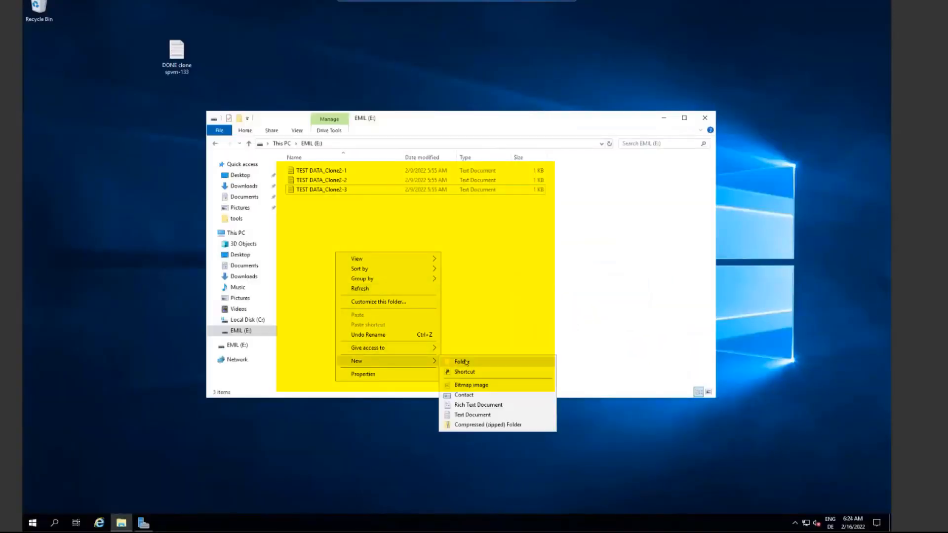
{"action": "left_click", "coordinate": [465, 362]}
{"action": "type", "text": "History"}
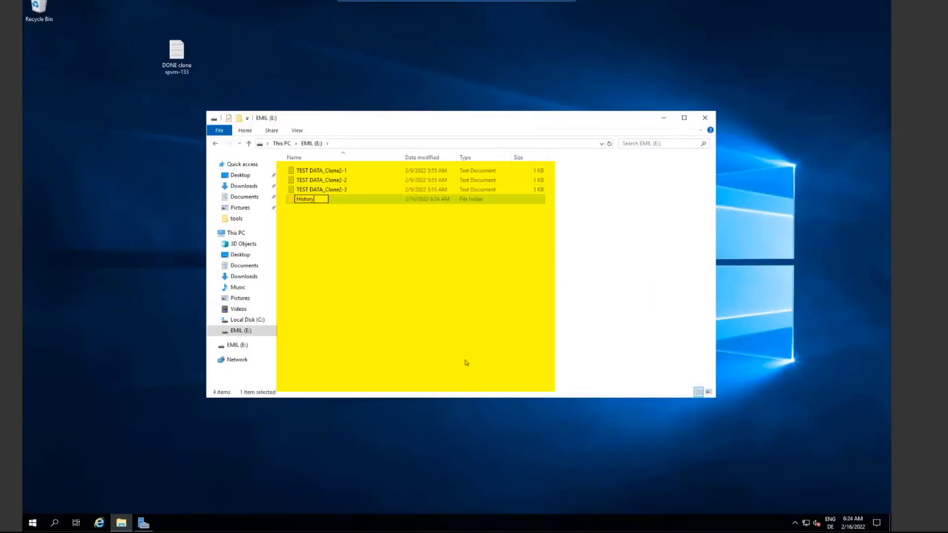
{"action": "key", "text": "Return"}
- Move the files TEST DATA_Clone2-1 through TEST DATA_Clone2-3 into the History folder
{"action": "left_click", "coordinate": [326, 172]}
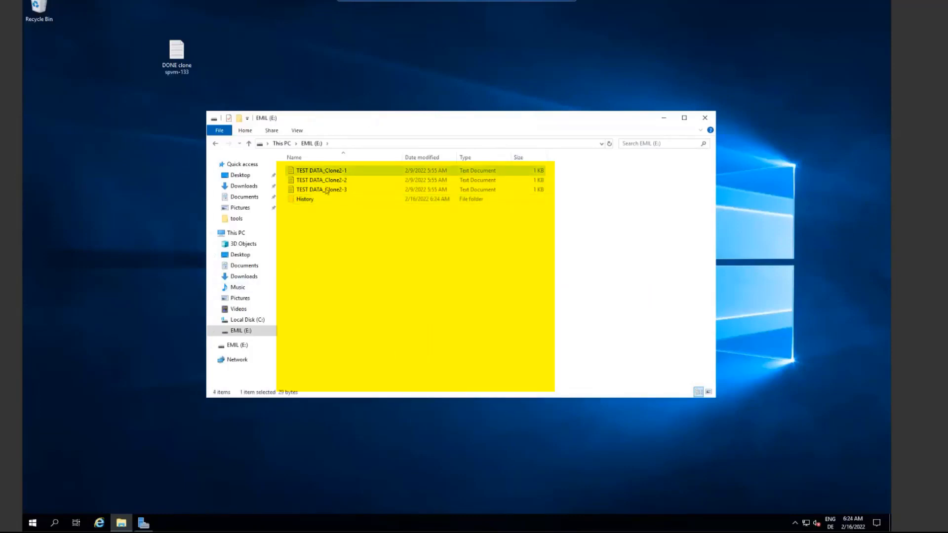
{"action": "left_click", "coordinate": [327, 190], "text": "shift"}
{"action": "left_click_drag", "start_coordinate": [308, 200], "coordinate": [309, 200]}
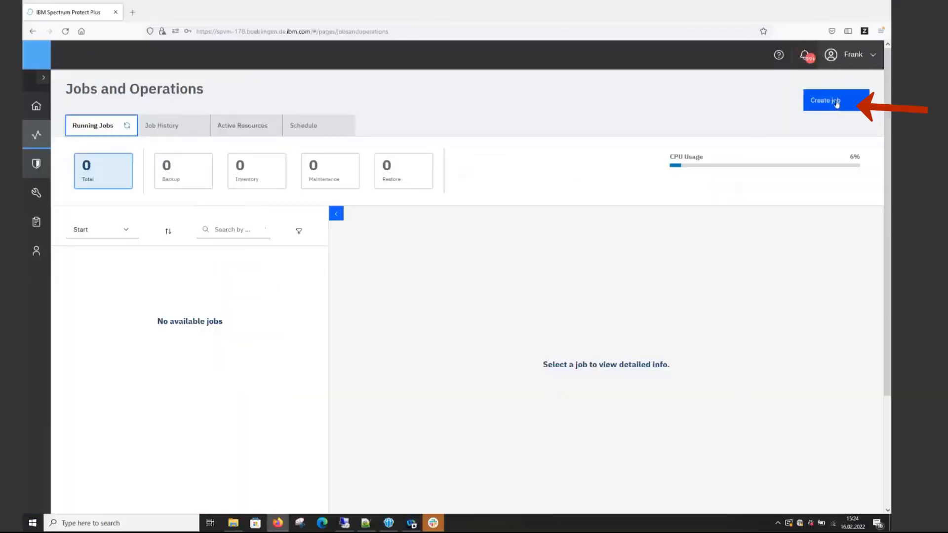
- Create a Windows file system restore job with the EMIL drive of server spvm132-clone-1 as its source
{"action": "left_click", "coordinate": [837, 103]}
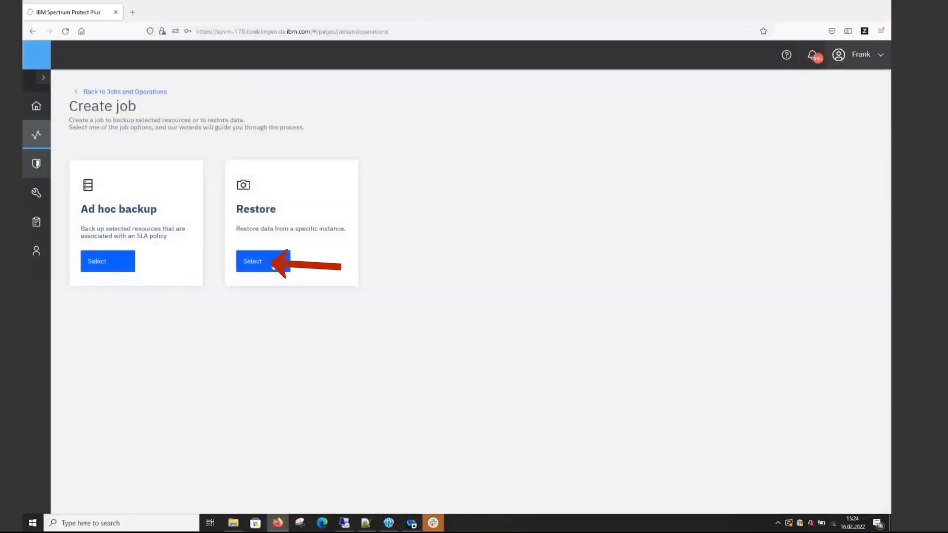
{"action": "left_click", "coordinate": [272, 262]}
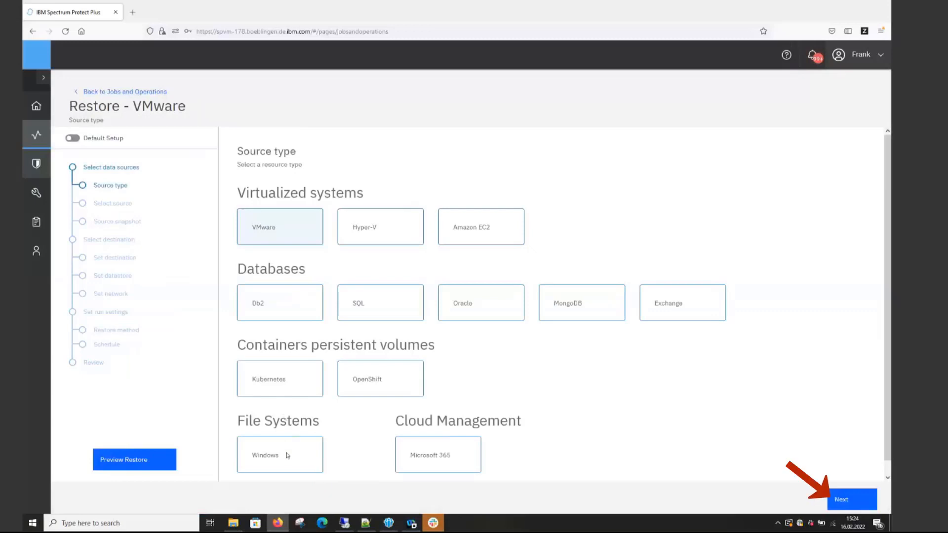
{"action": "left_click", "coordinate": [287, 455]}
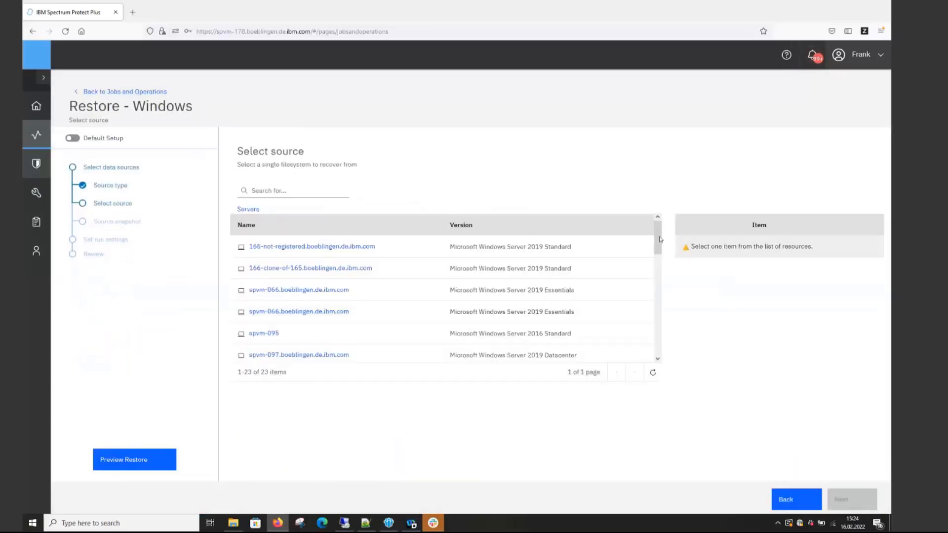
{"action": "left_click_drag", "start_coordinate": [658, 236], "coordinate": [659, 345]}
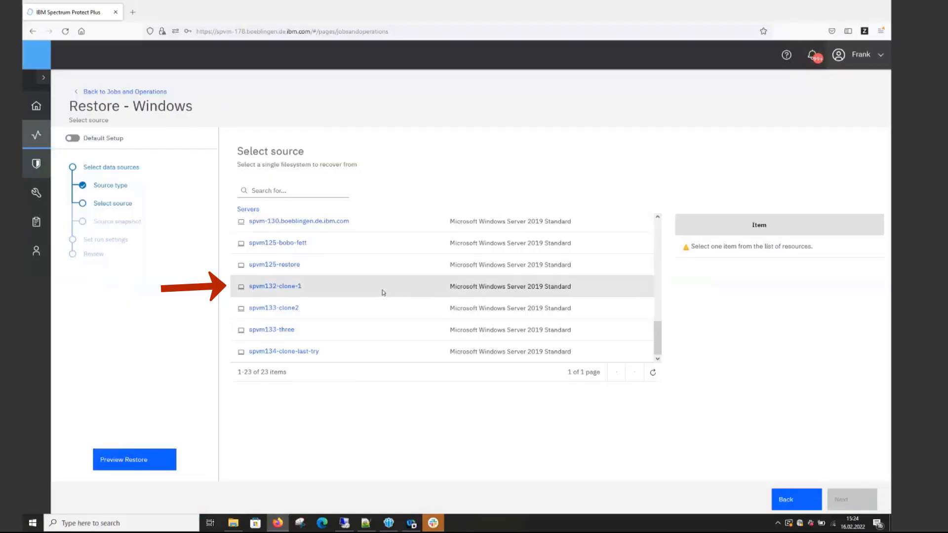
{"action": "left_click", "coordinate": [288, 287]}
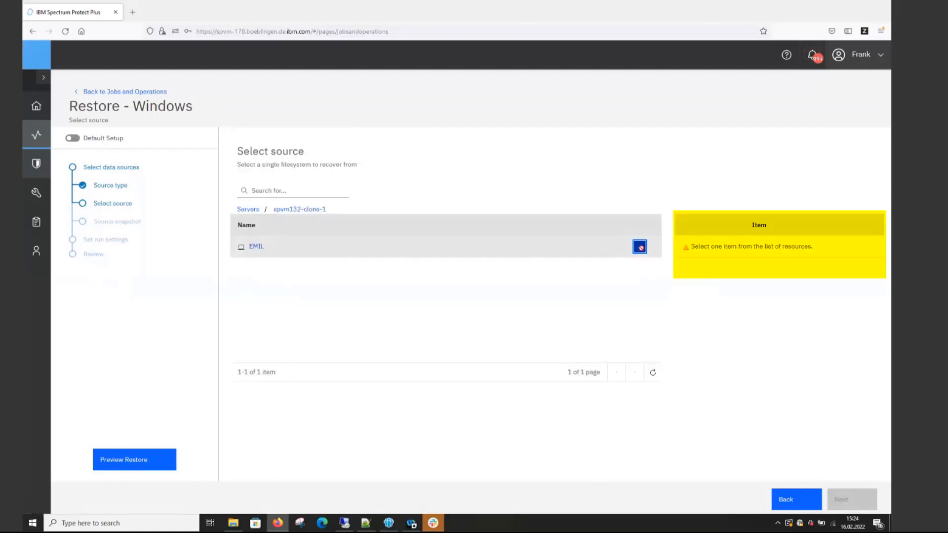
{"action": "left_click", "coordinate": [640, 247]}
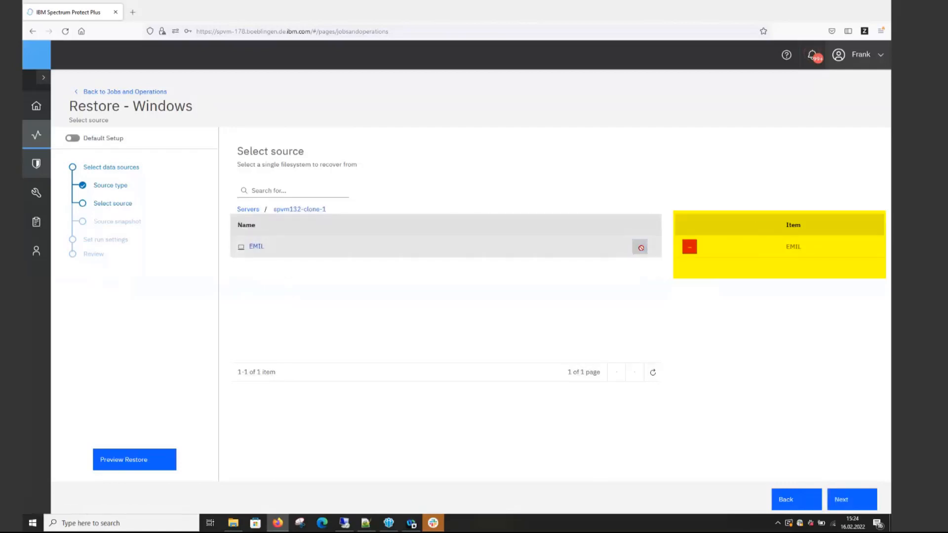
{"action": "left_click", "coordinate": [848, 501]}
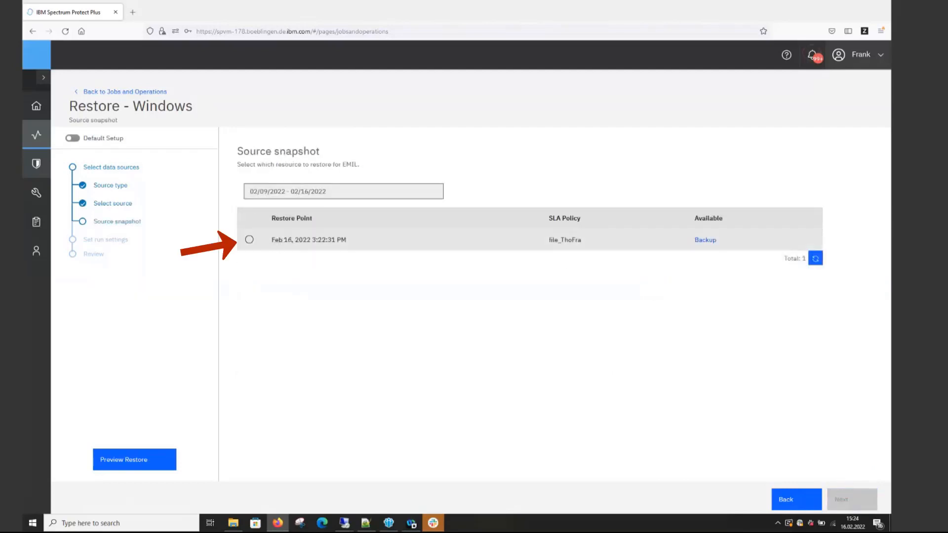
- Choose the Feb 16, 2022 3:22:31 PM restore point and submit the restore job to prepare EMIL as an active resource
{"action": "left_click_drag", "start_coordinate": [271, 240], "coordinate": [358, 243]}
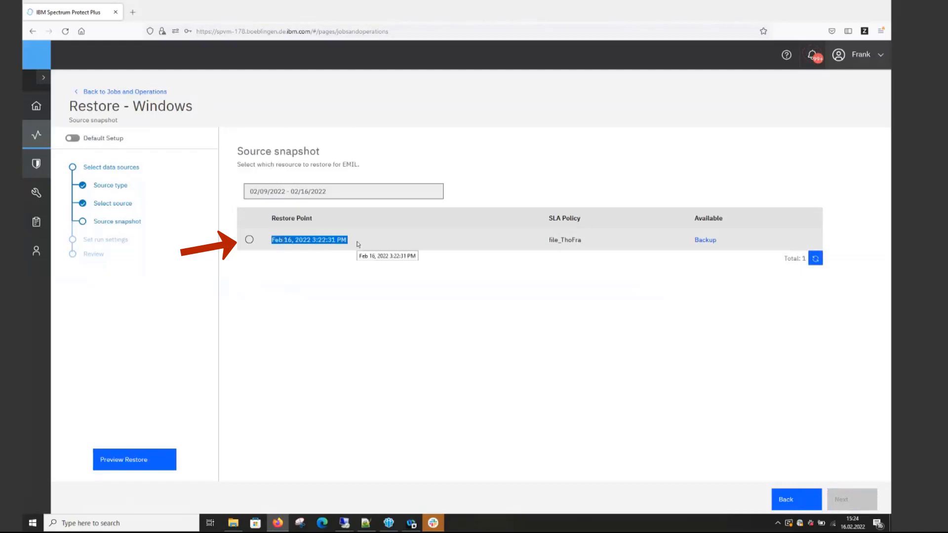
{"action": "left_click", "coordinate": [250, 241]}
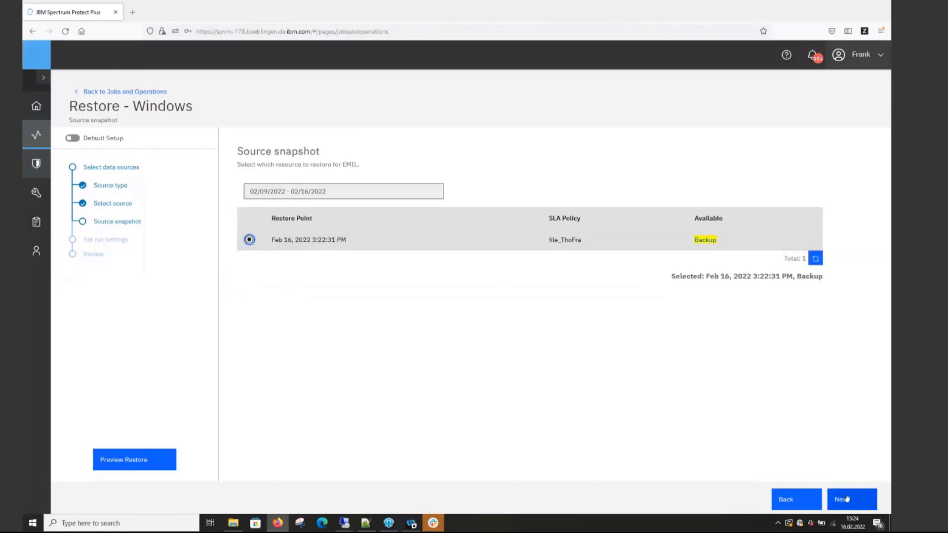
{"action": "left_click", "coordinate": [847, 499]}
{"action": "left_click", "coordinate": [847, 499]}
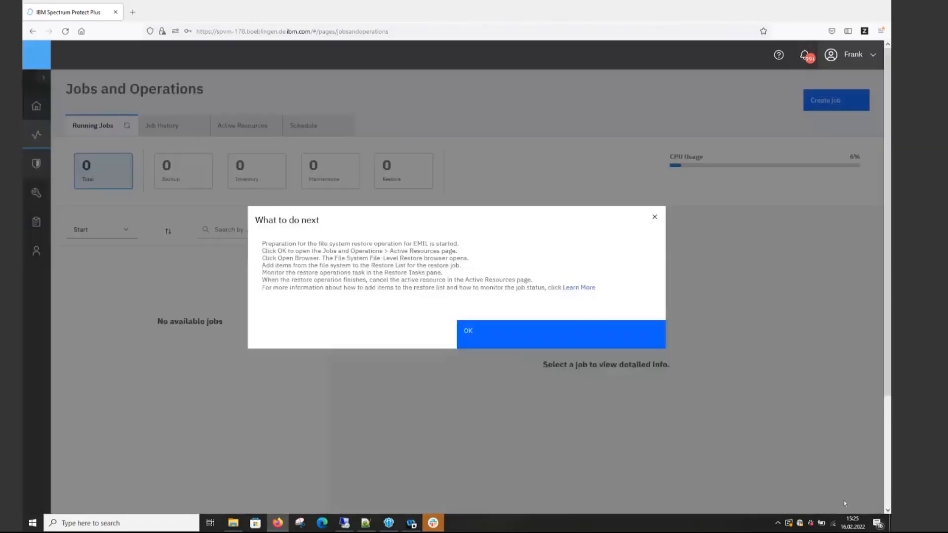
{"action": "left_click", "coordinate": [529, 332]}
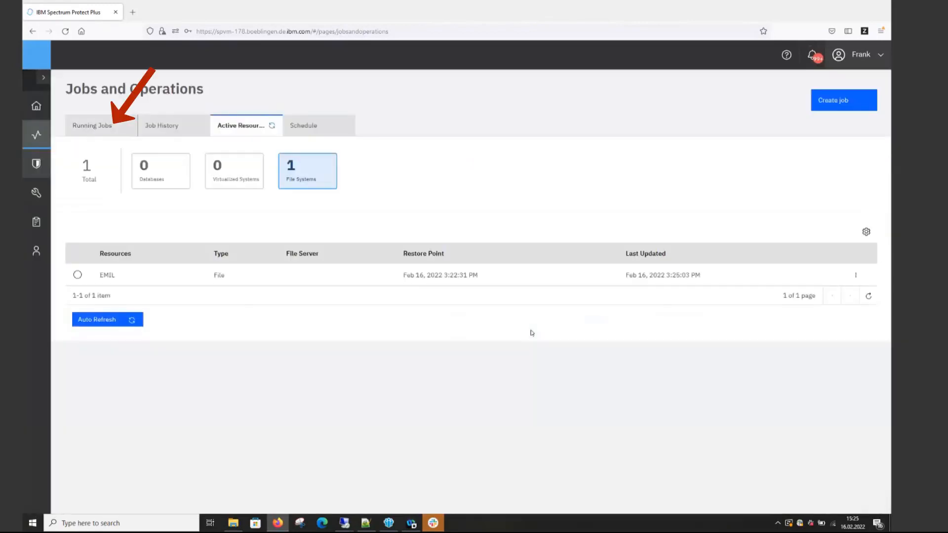
- Open the file-level restore browser for the active EMIL resource, accepting the security risk for spvm-132.boeblingen.de.ibm.com
{"action": "left_click", "coordinate": [93, 125]}
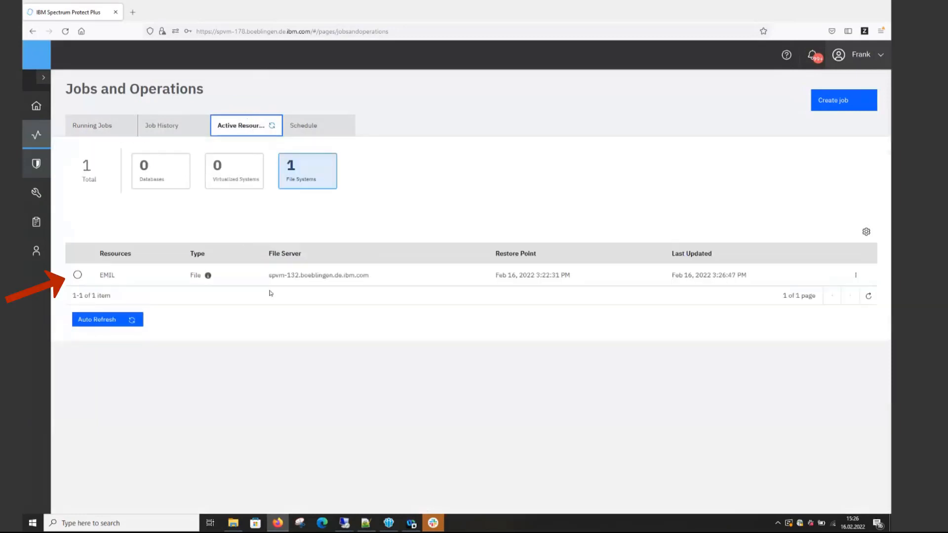
{"action": "left_click", "coordinate": [77, 275]}
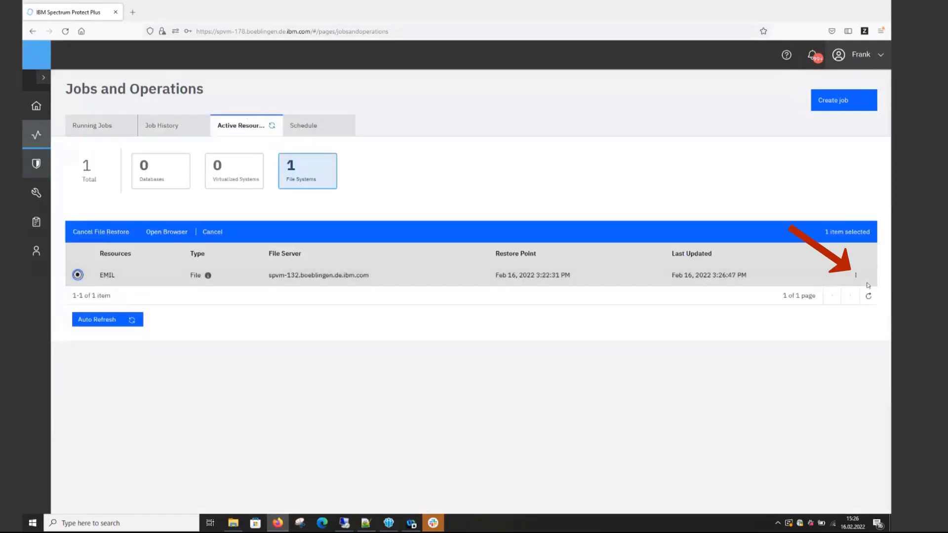
{"action": "left_click", "coordinate": [857, 277]}
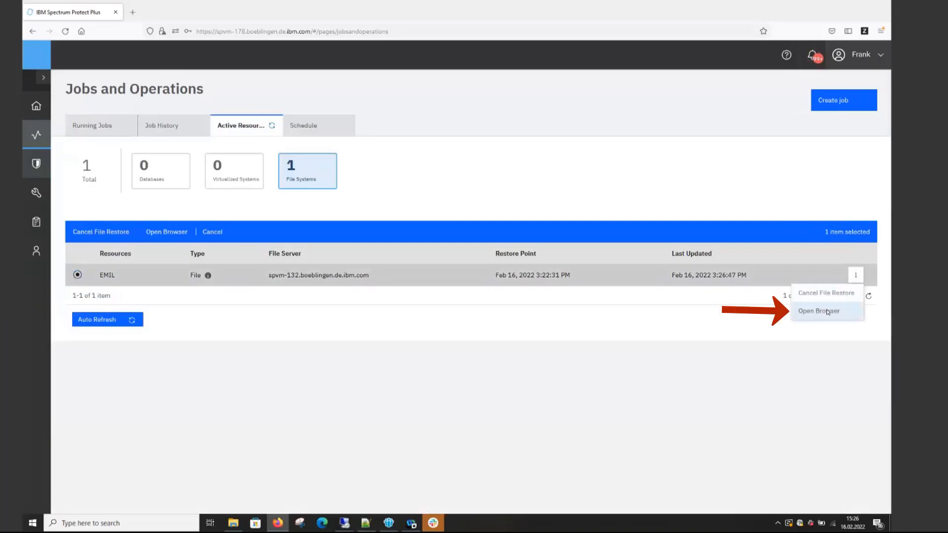
{"action": "left_click", "coordinate": [826, 312]}
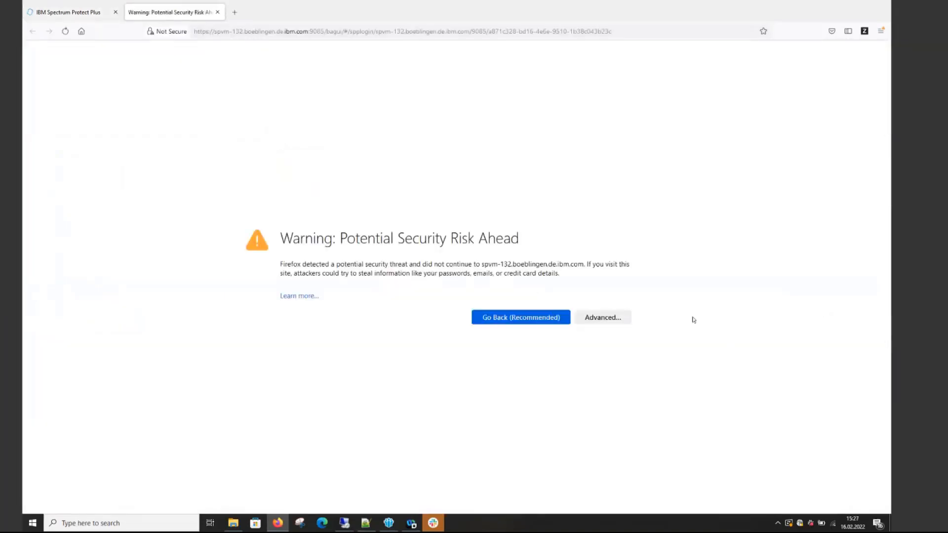
{"action": "left_click", "coordinate": [606, 320]}
{"action": "left_click", "coordinate": [586, 470]}
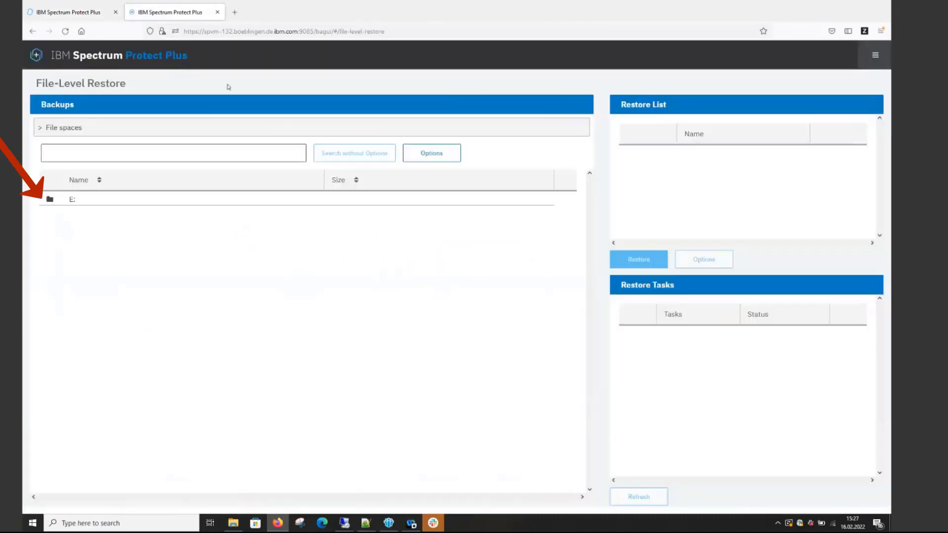
- Restore TEST DATA_Clone_132-1.txt and TEST DATA_Clone_132-3.txt from the backup of drive E:
{"action": "left_click", "coordinate": [69, 201]}
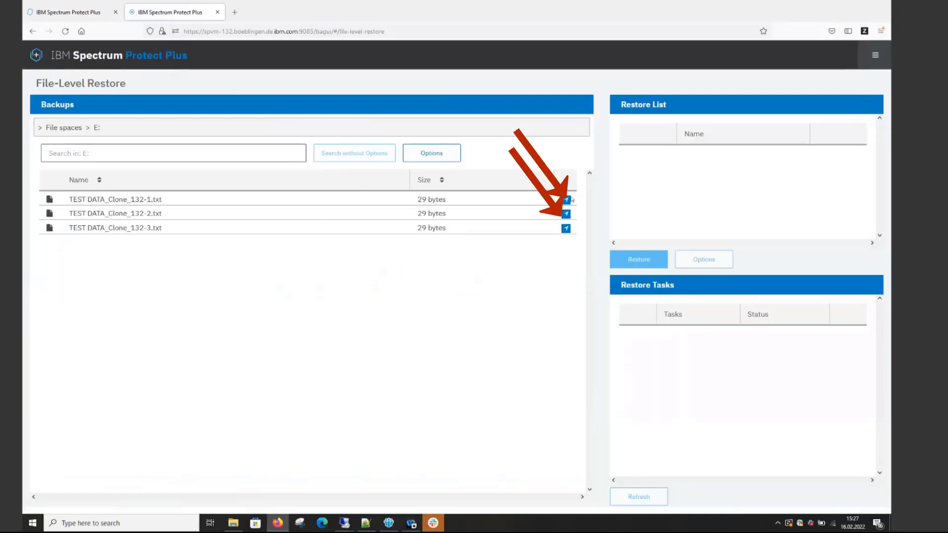
{"action": "left_click", "coordinate": [566, 200]}
{"action": "left_click", "coordinate": [565, 228]}
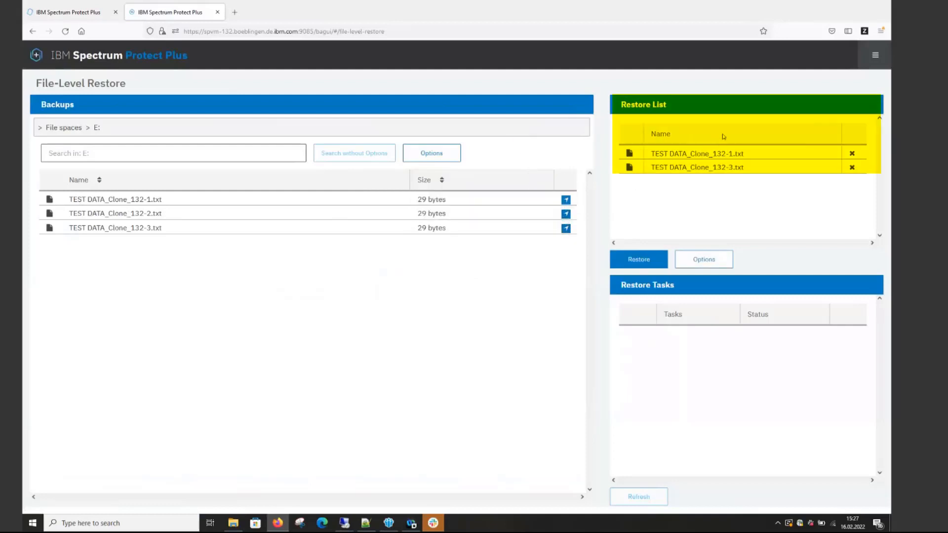
{"action": "left_click", "coordinate": [648, 261]}
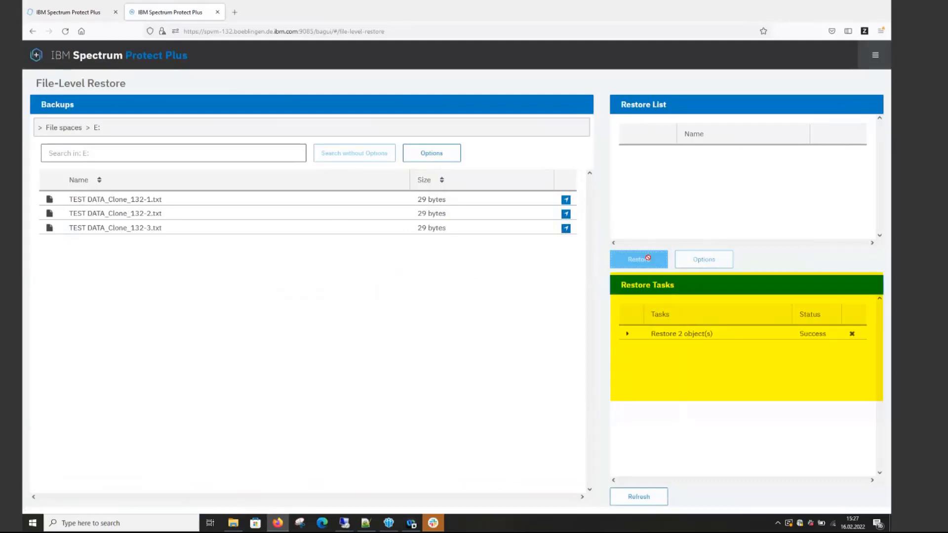
- Switch to the 9.152.133.133 Remote Desktop session and examine the contents of drive EMIL (E:)
{"action": "mouse_move", "coordinate": [411, 523]}
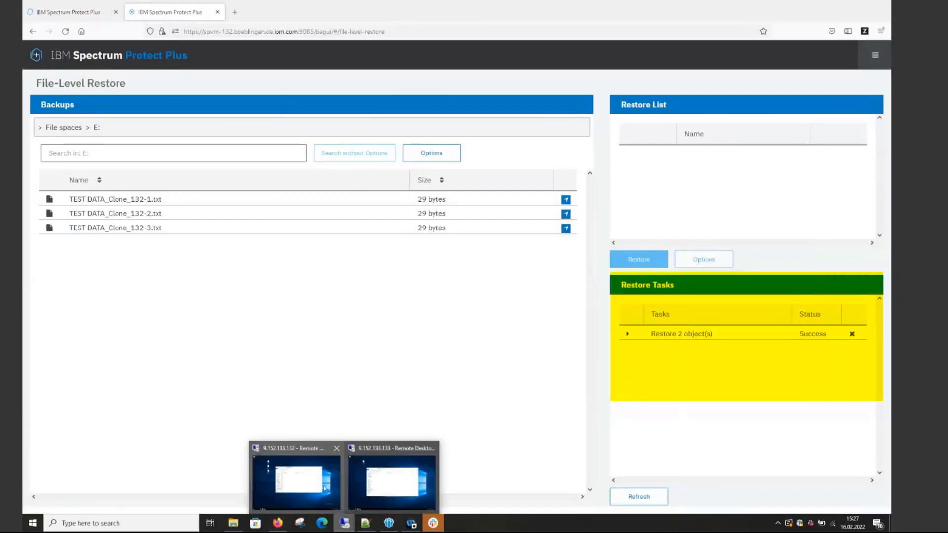
{"action": "left_click", "coordinate": [400, 474]}
{"action": "left_click", "coordinate": [375, 181]}
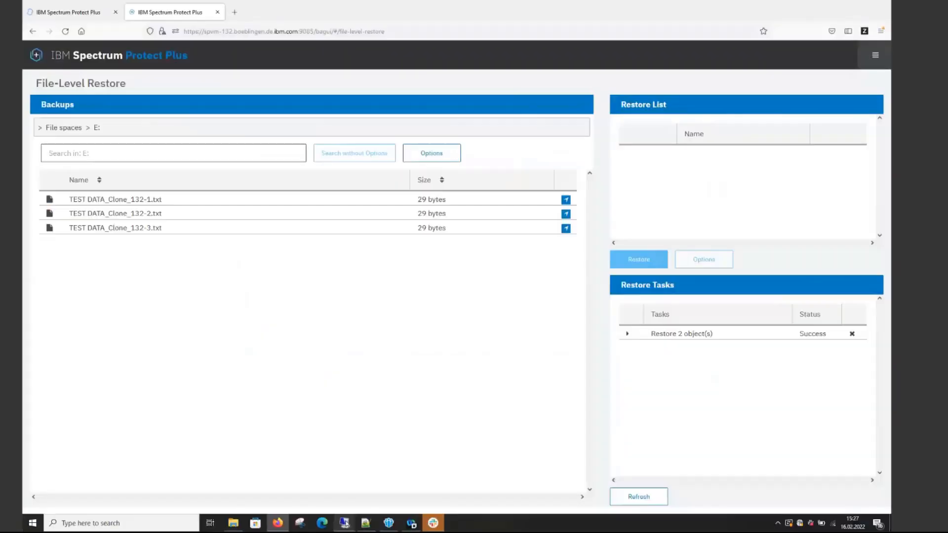
{"action": "mouse_move", "coordinate": [344, 522]}
{"action": "left_click", "coordinate": [398, 470]}
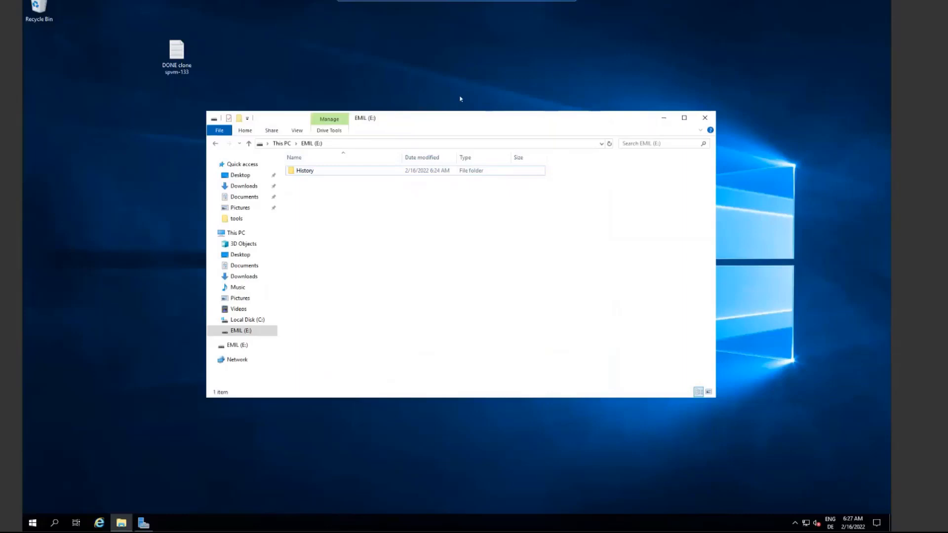
{"action": "left_click", "coordinate": [513, 86]}
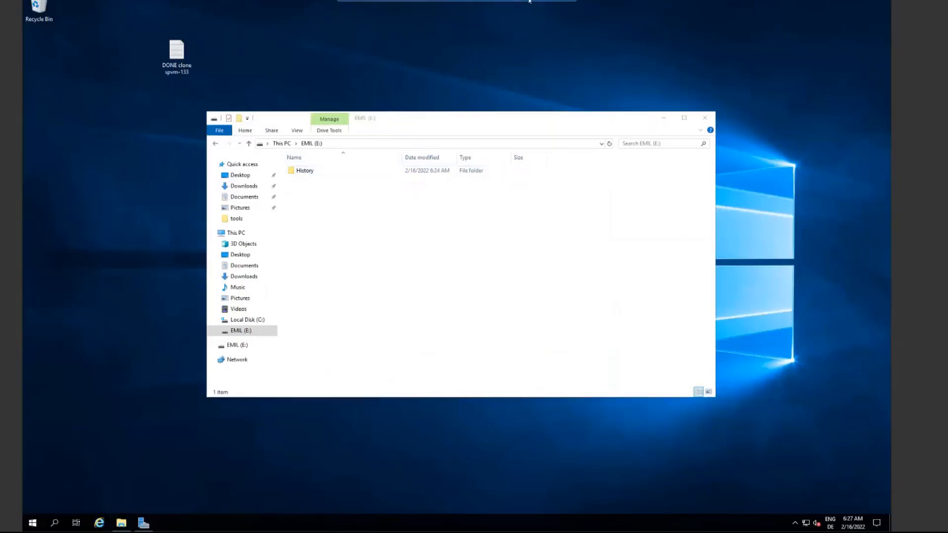
{"action": "left_click", "coordinate": [551, 0]}
{"action": "left_click_drag", "start_coordinate": [736, 13], "coordinate": [648, 1]}
{"action": "left_click", "coordinate": [766, 10]}
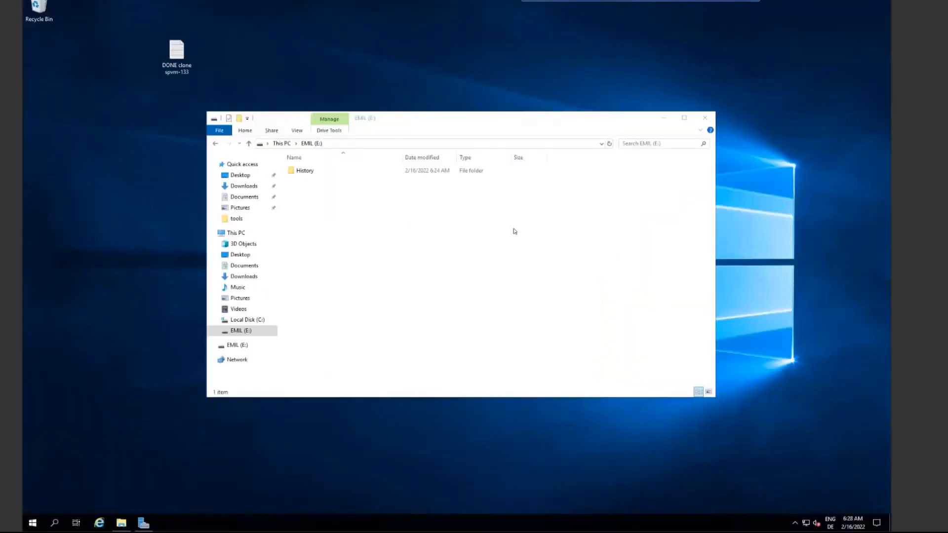